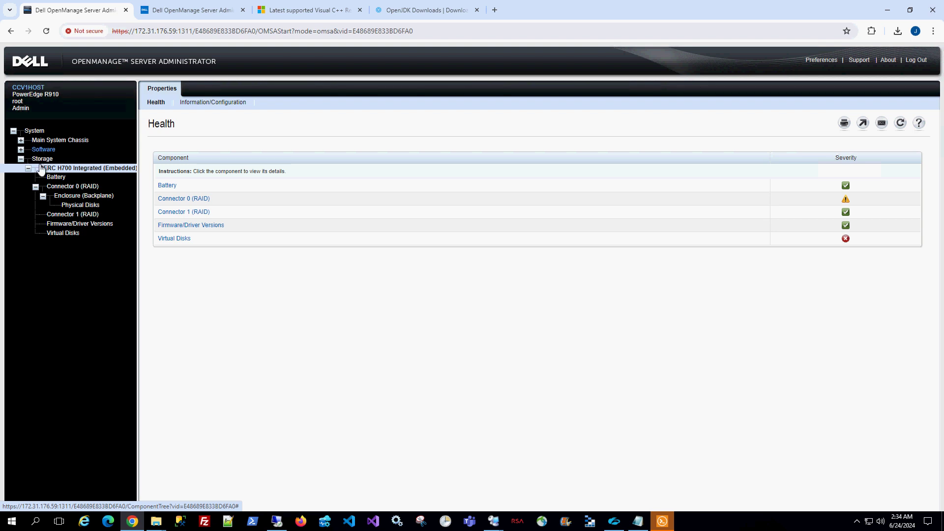
# Review the main chassis memory details and the virtual disks on the PERC H700 Integrated controller.
pyautogui.click(50, 141)
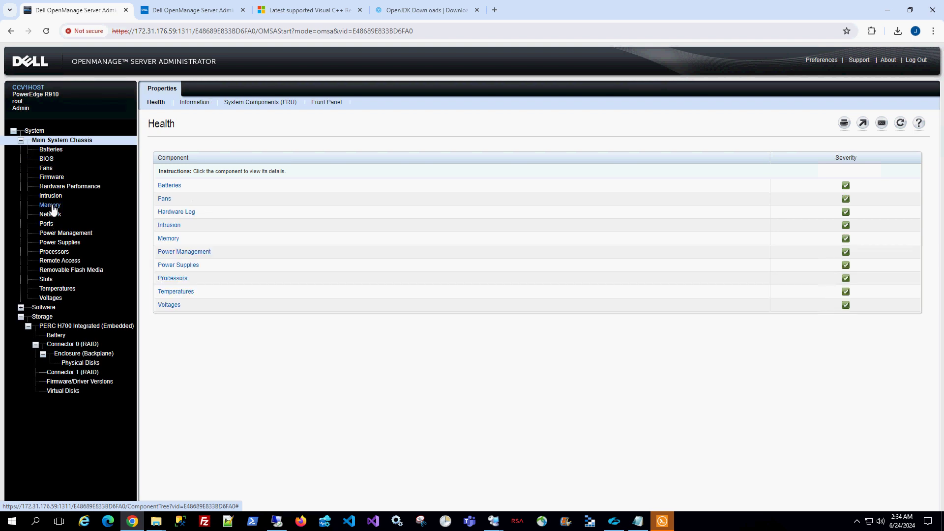
pyautogui.click(52, 205)
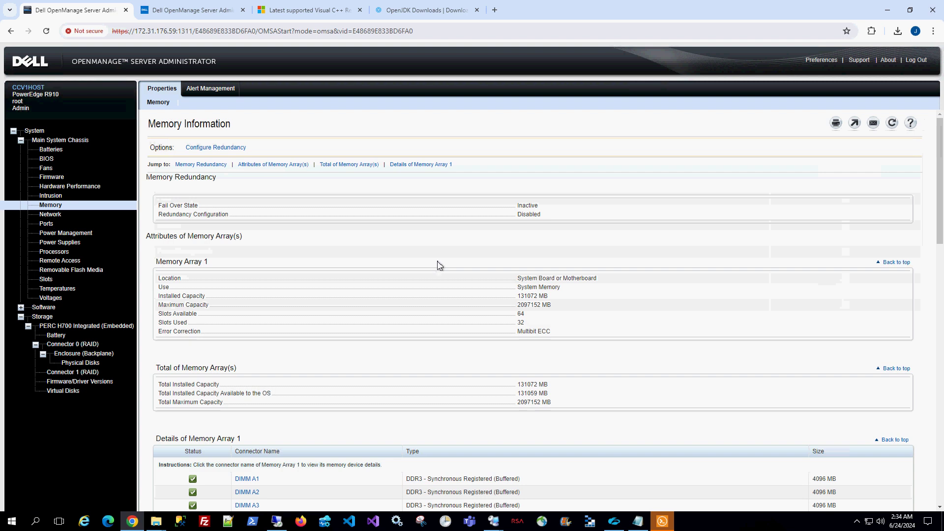
pyautogui.scroll(-10, 439, 265)
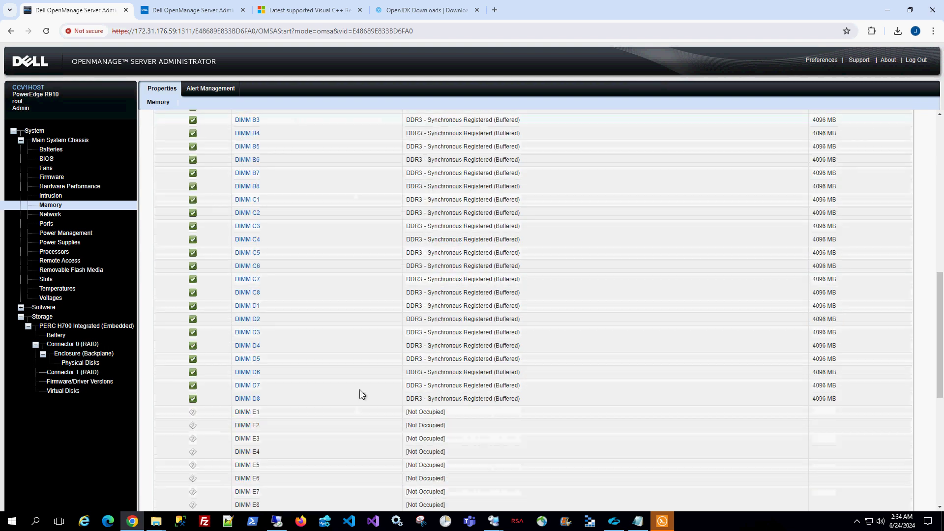
pyautogui.scroll(-4, 362, 394)
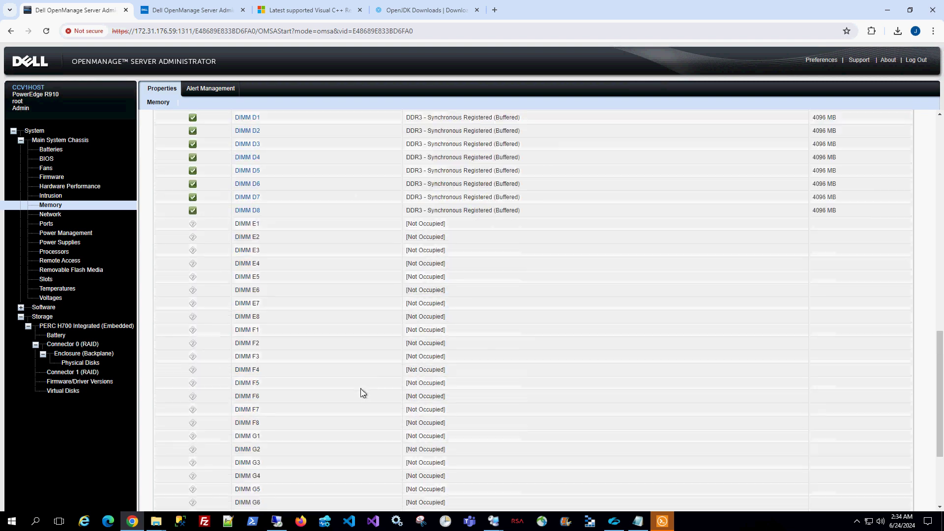
pyautogui.scroll(14, 362, 393)
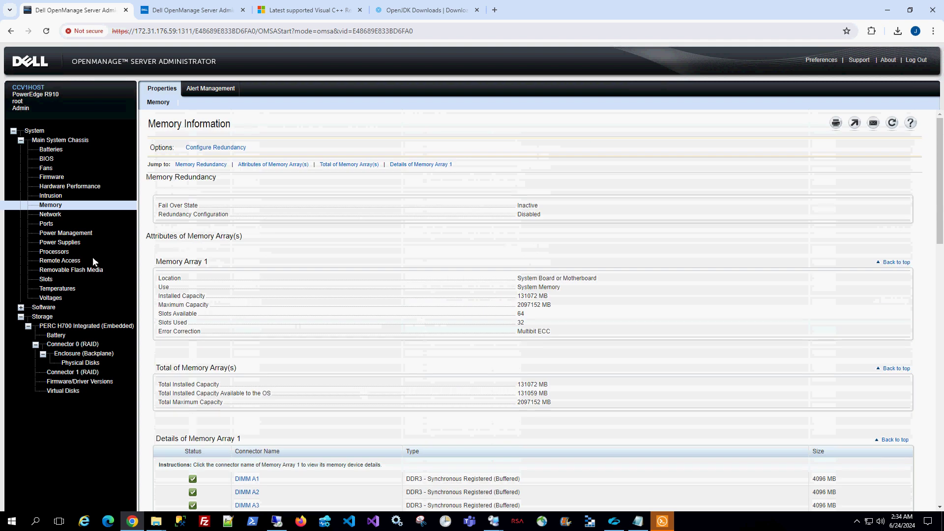
pyautogui.click(63, 327)
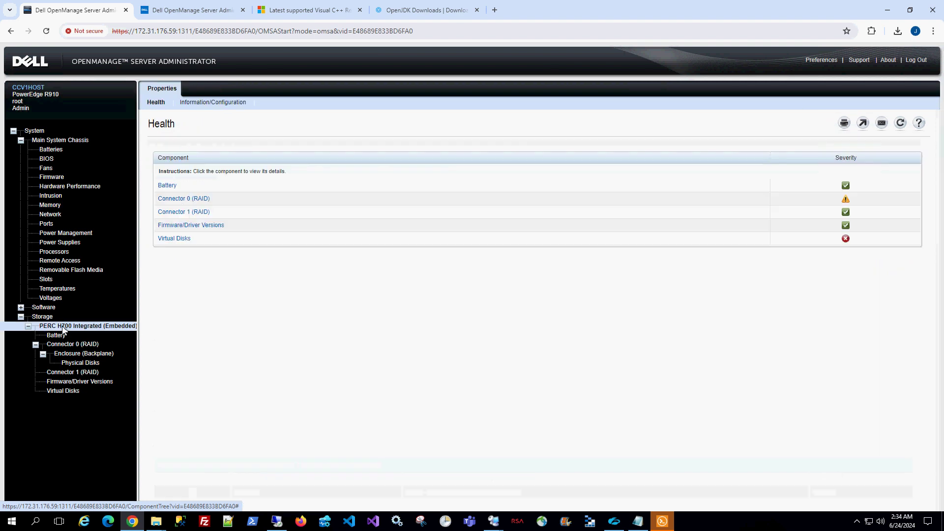
pyautogui.click(168, 240)
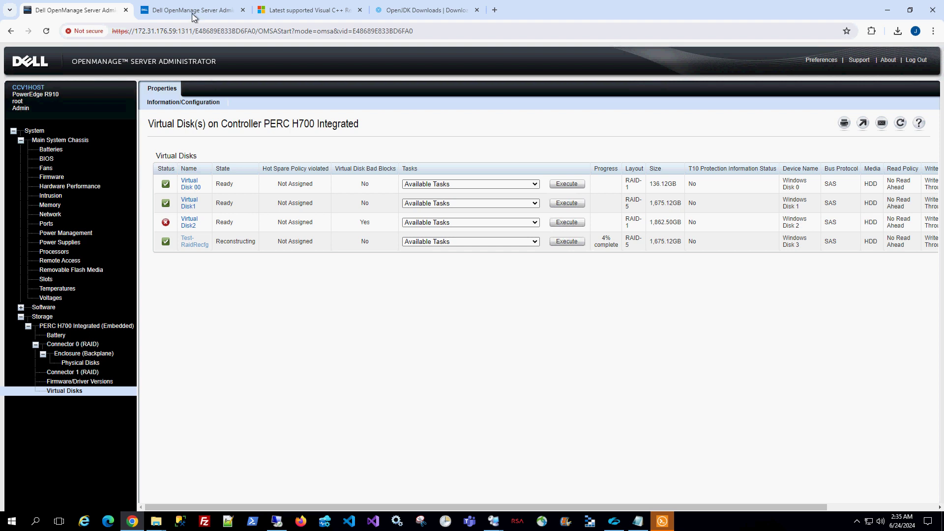
# Switch to the Dell driver download page and highlight the OM-SrvAdmin-Dell-Web-WINX64 part of the installer file name.
pyautogui.moveTo(192, 14)
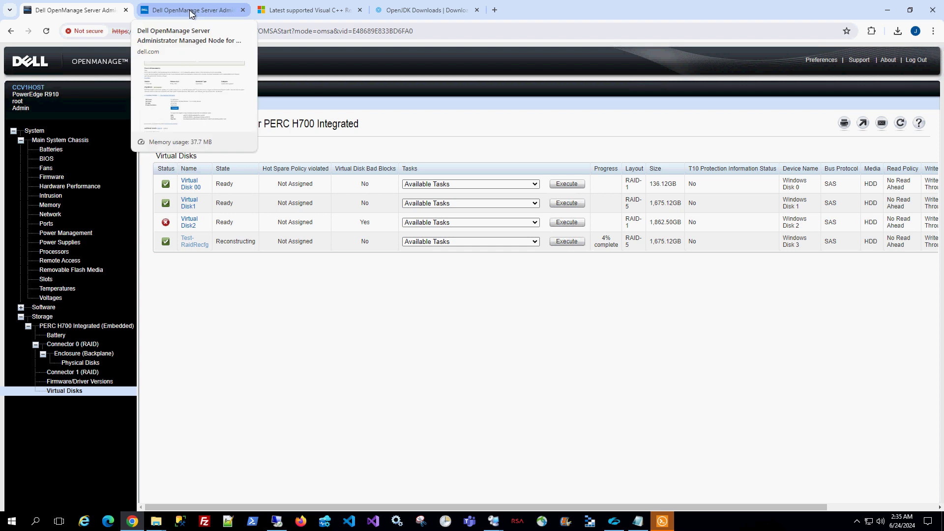
pyautogui.click(192, 13)
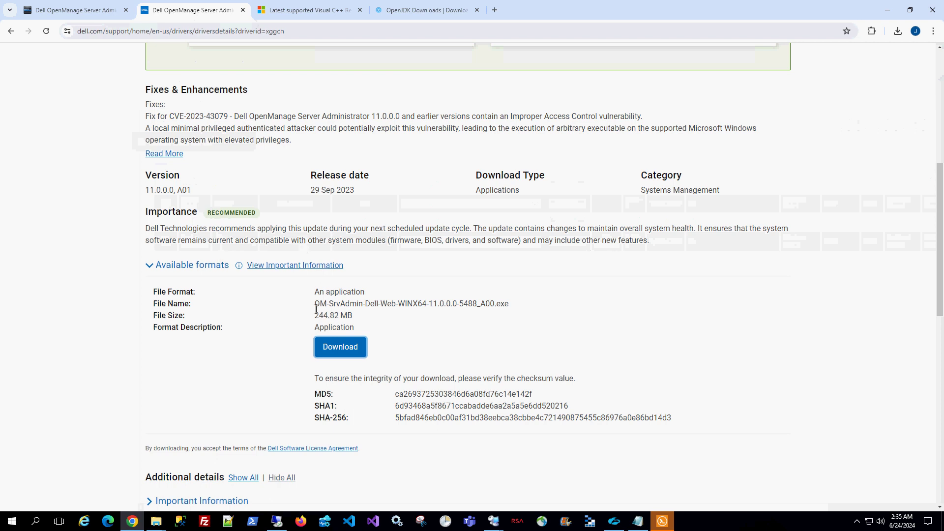
pyautogui.moveTo(314, 303); pyautogui.dragTo(428, 304)
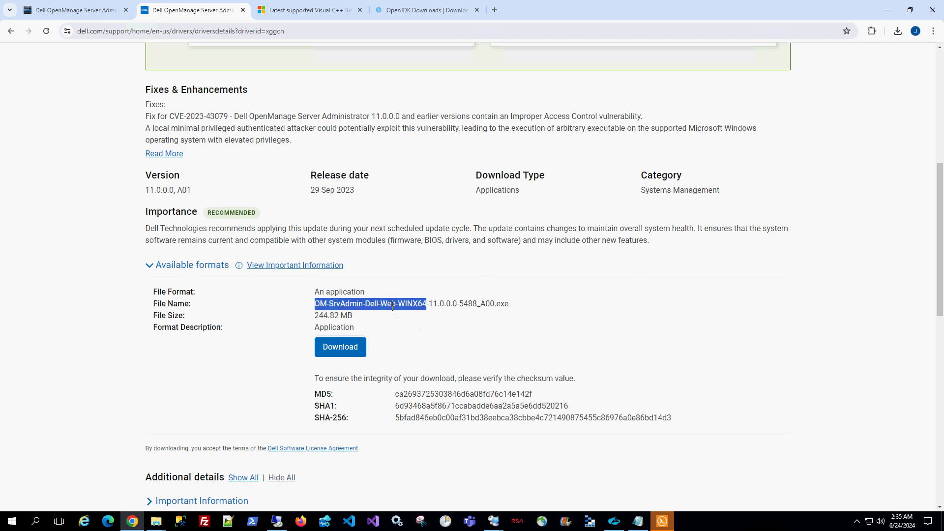
pyautogui.moveTo(439, 303); pyautogui.dragTo(318, 303)
pyautogui.click(318, 305)
pyautogui.moveTo(318, 306); pyautogui.dragTo(433, 306)
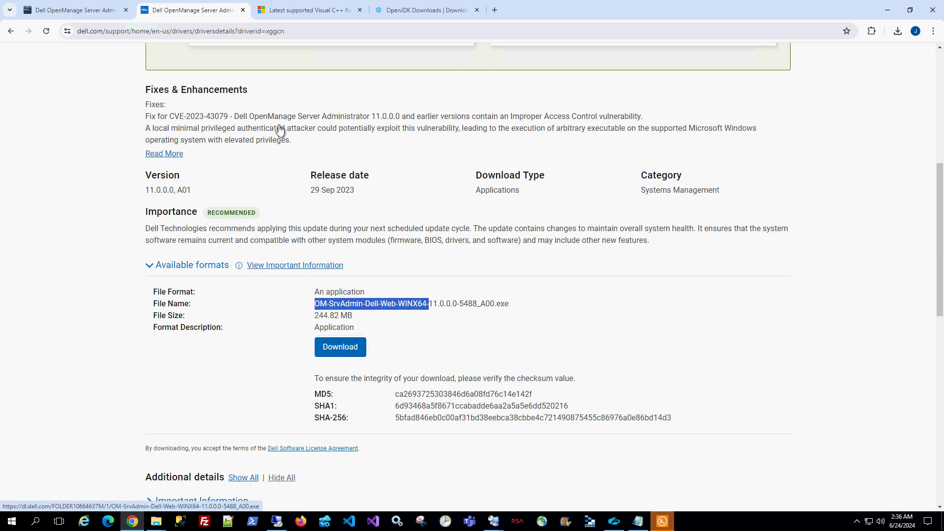
# Switch to the Microsoft Visual C++ Redistributable page and locate the X64 package of the latest version.
pyautogui.click(315, 13)
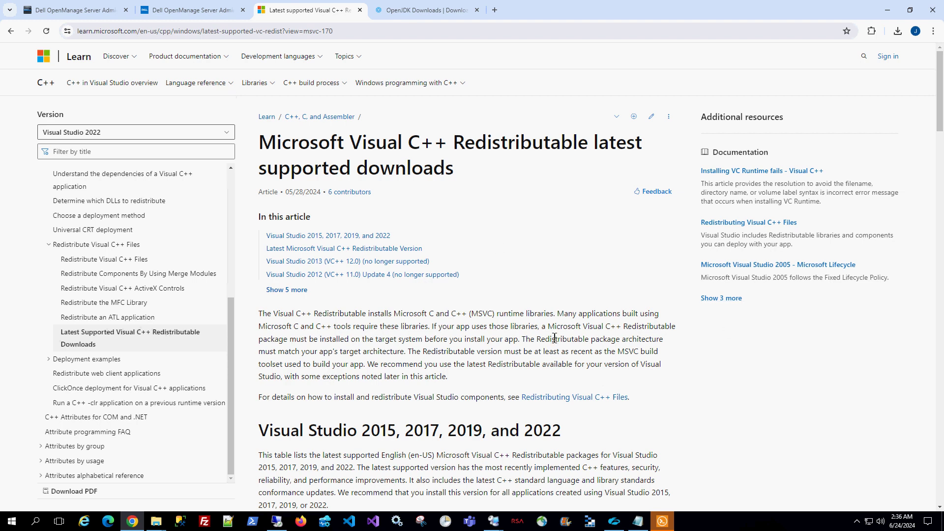
pyautogui.scroll(-4, 556, 335)
pyautogui.scroll(-1, 559, 329)
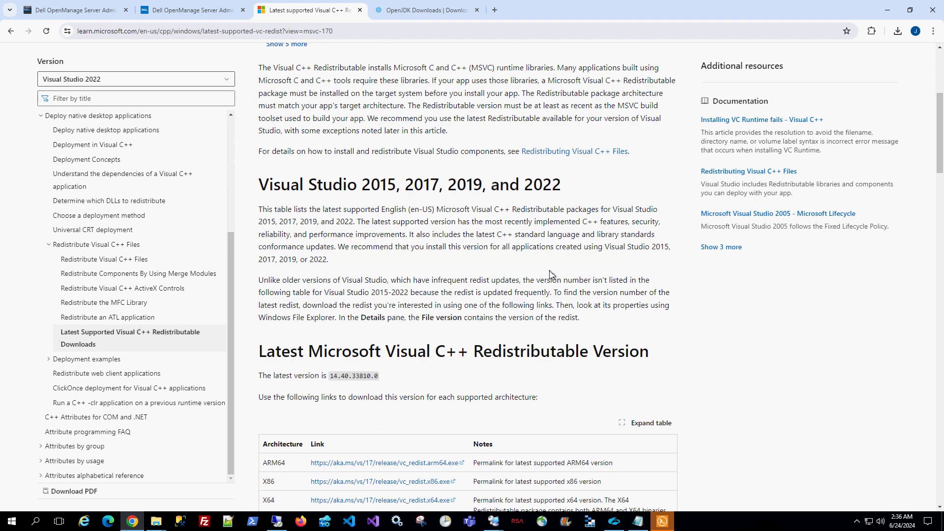
pyautogui.scroll(-1, 545, 261)
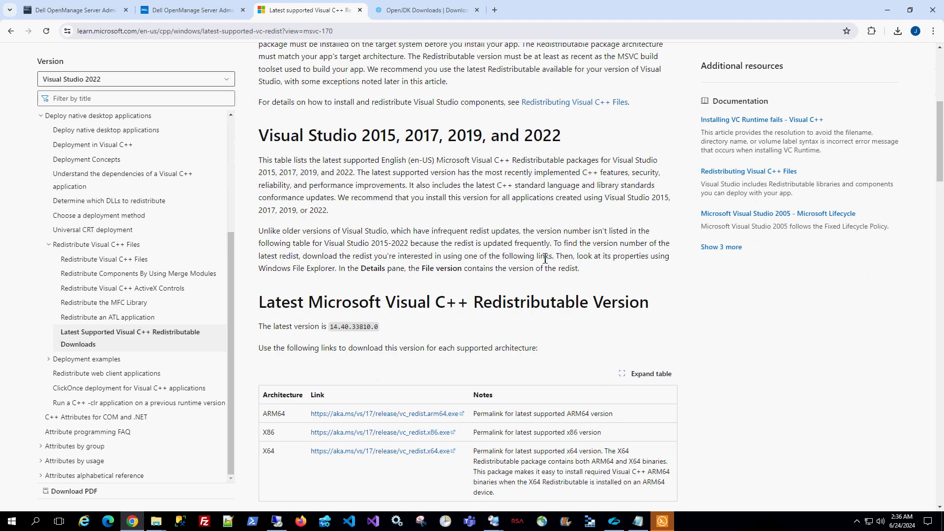
pyautogui.scroll(-3, 545, 260)
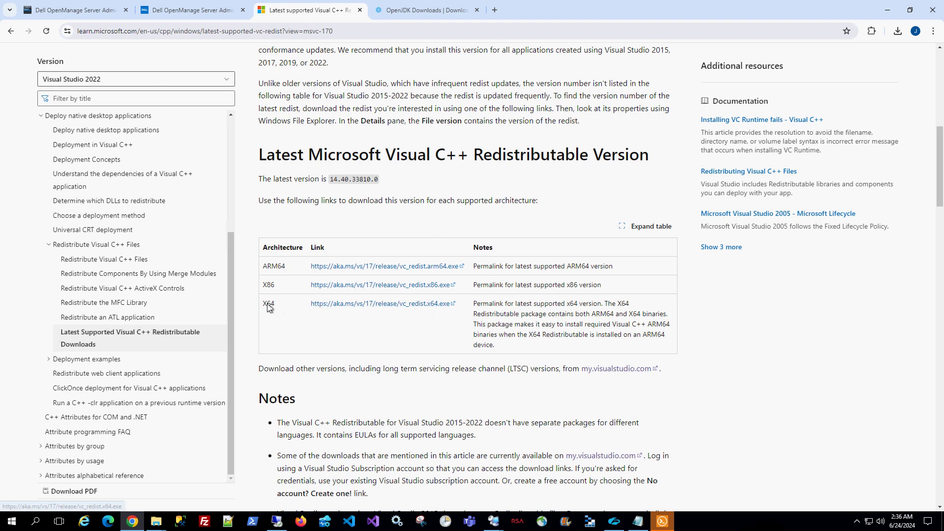
pyautogui.moveTo(277, 308); pyautogui.dragTo(261, 309)
# Examine the redistributable download sections for Visual Studio 2015 through 2022, 2013 and 2012.
pyautogui.scroll(-9, 323, 348)
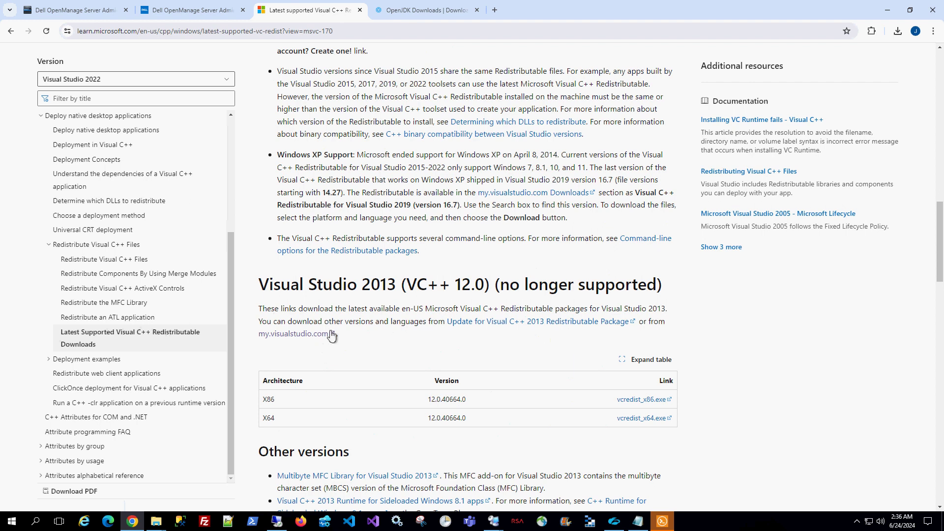
pyautogui.scroll(-2, 331, 337)
pyautogui.scroll(11, 352, 295)
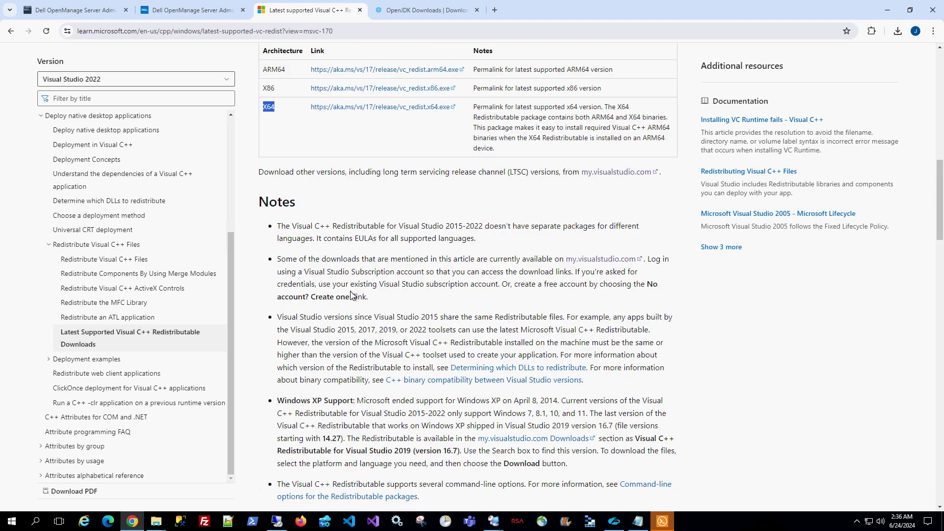
pyautogui.scroll(6, 484, 129)
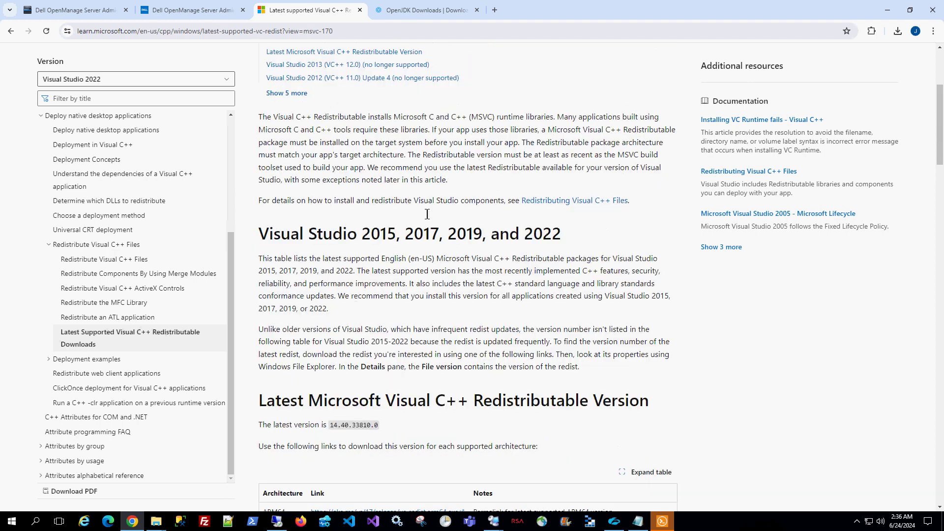
pyautogui.moveTo(269, 239); pyautogui.dragTo(574, 242)
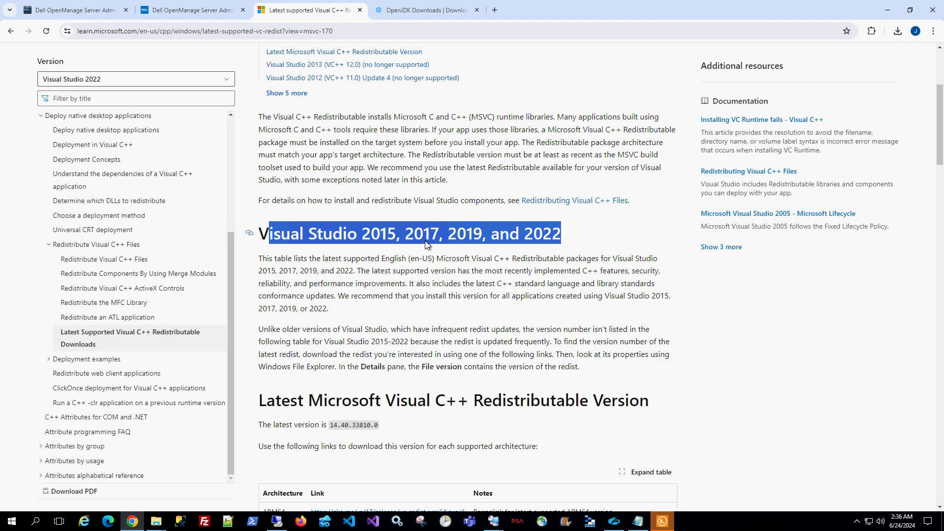
pyautogui.scroll(-7, 536, 246)
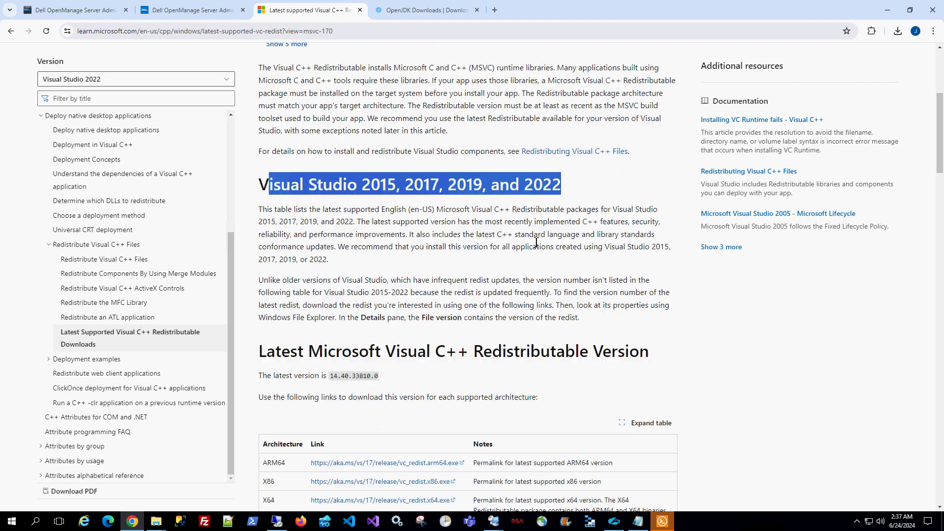
pyautogui.scroll(-6, 536, 245)
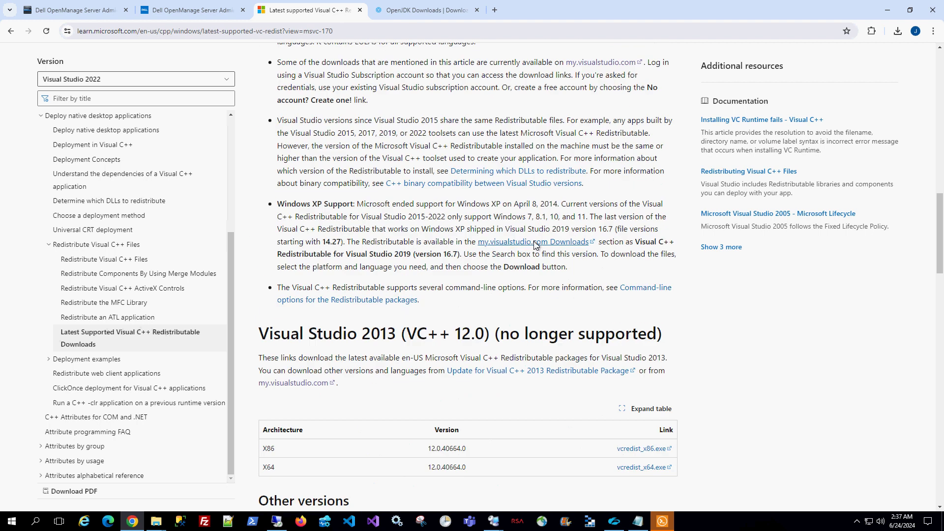
pyautogui.doubleClick(371, 330)
pyautogui.scroll(-7, 376, 334)
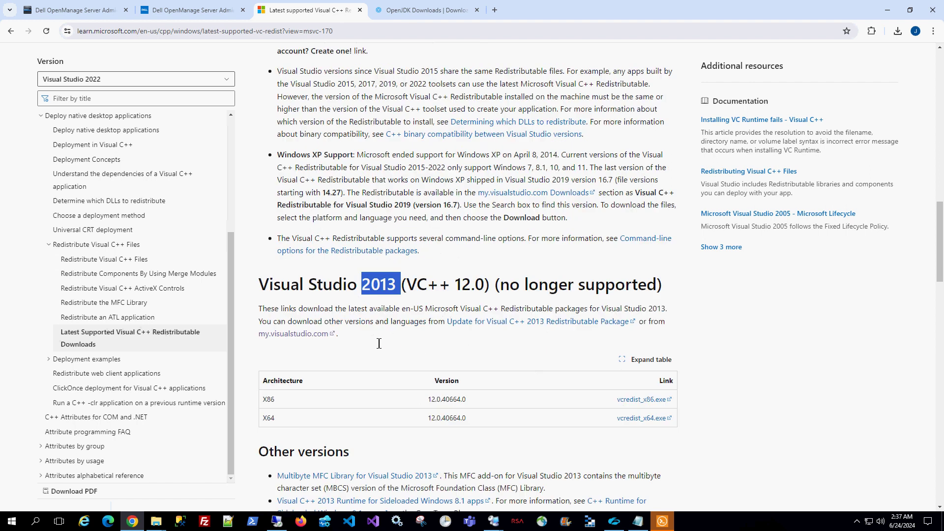
pyautogui.scroll(-2, 378, 337)
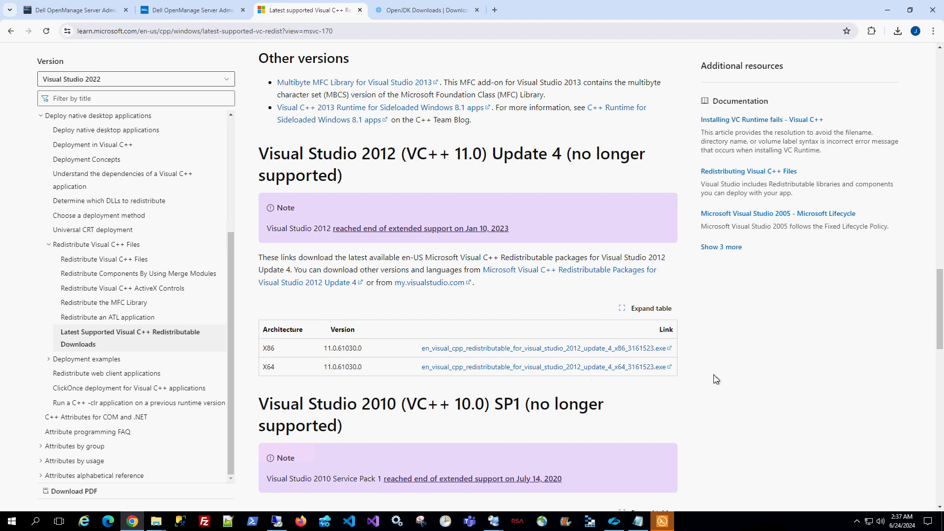
# Switch to the OpenLogic OpenJDK downloads page and check the Java version, operating system, architecture and package filter options.
pyautogui.click(431, 15)
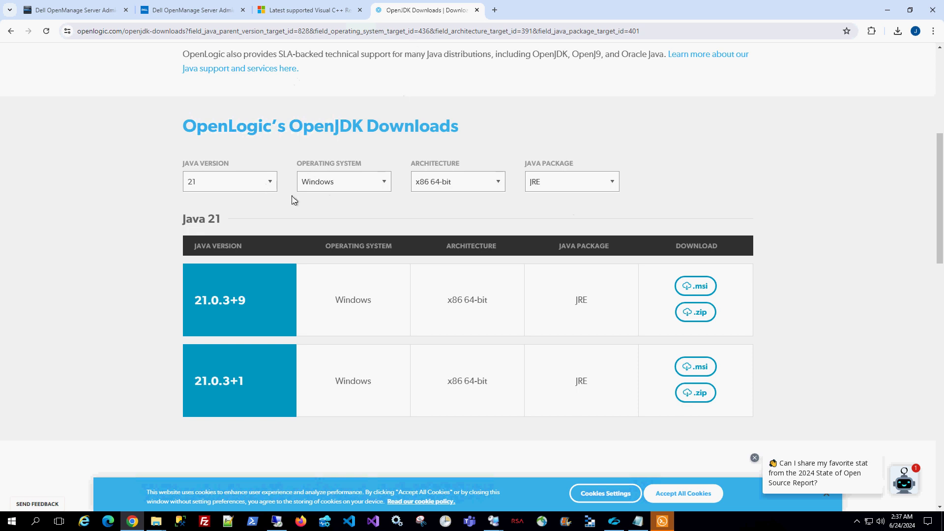
pyautogui.click(270, 182)
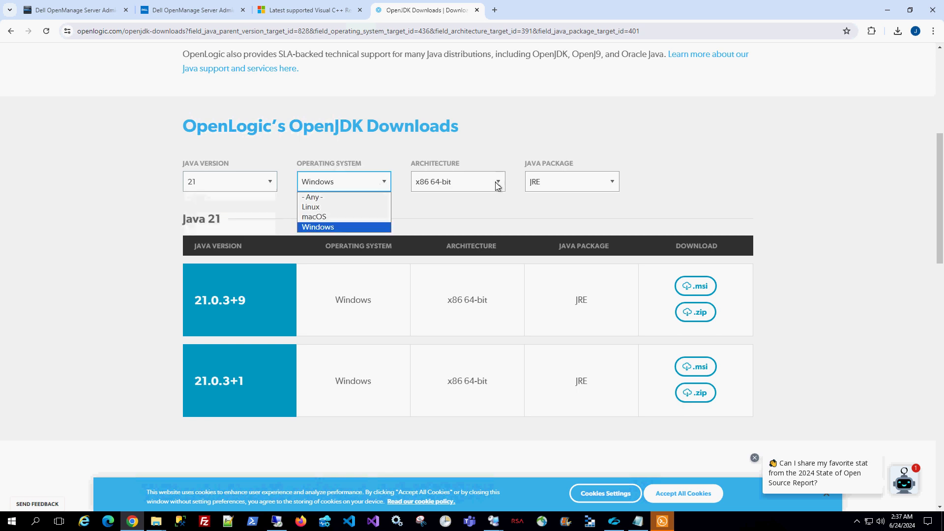
pyautogui.click(498, 185)
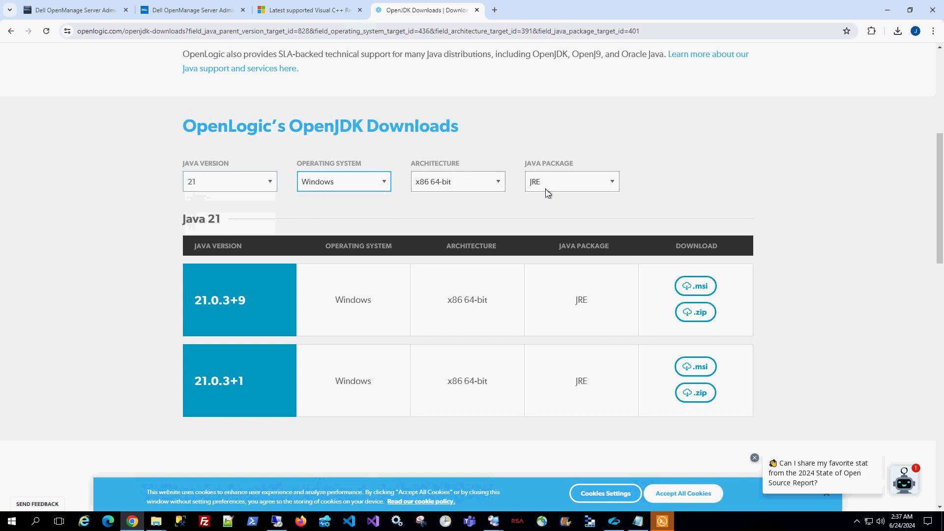
pyautogui.click(613, 185)
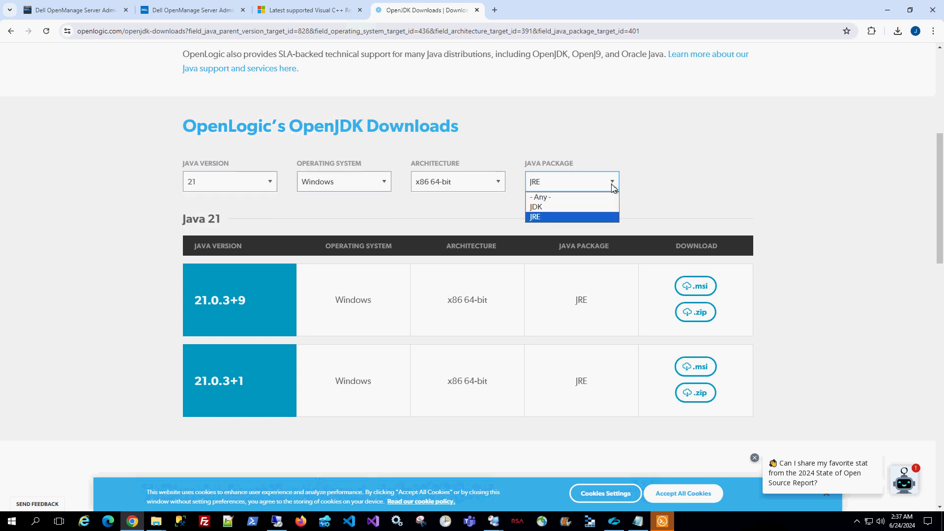
pyautogui.click(740, 164)
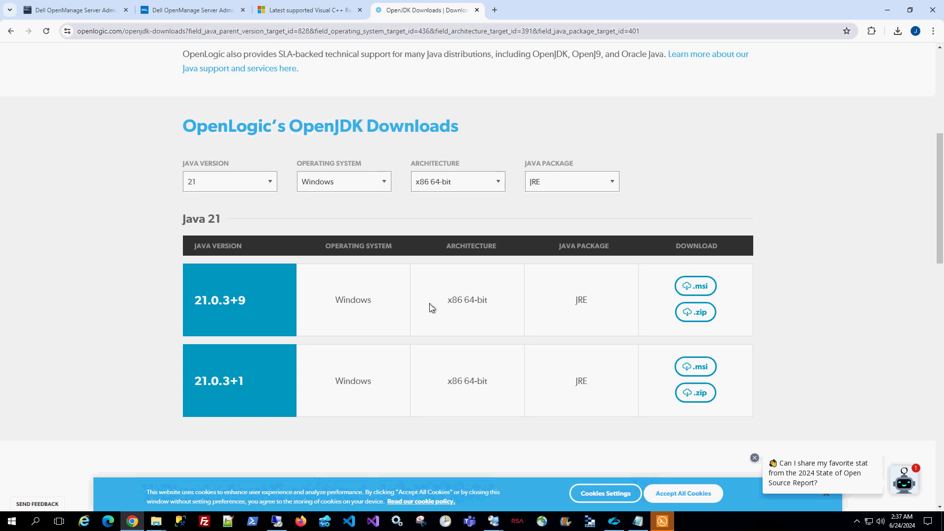
# Switch to the server's remote desktop session and open the installed programs list through Control Panel from the Local Disk (C:) window.
pyautogui.click(491, 527)
pyautogui.click(532, 502)
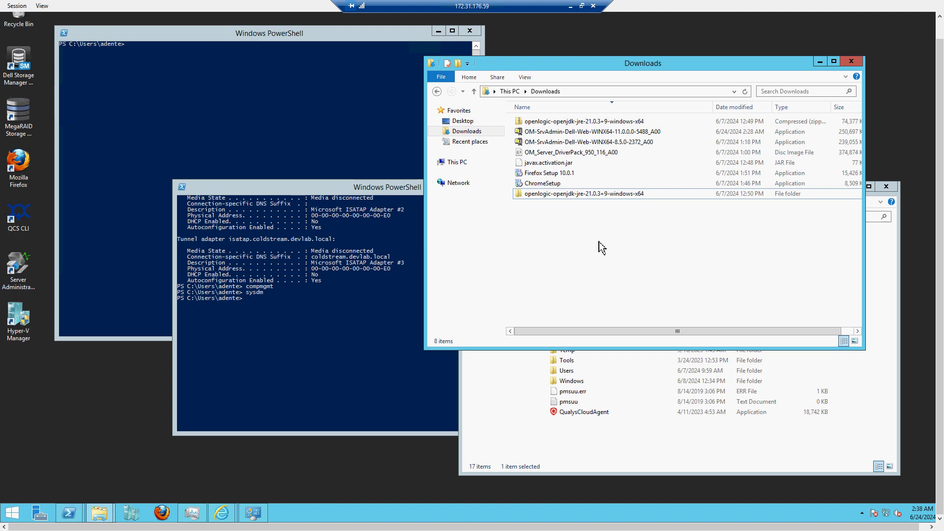
pyautogui.click(610, 434)
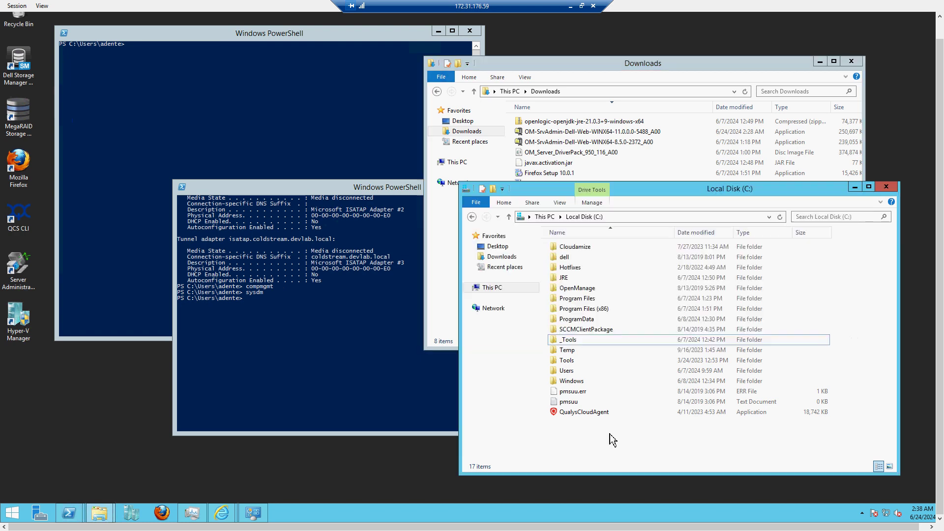
pyautogui.click(649, 218)
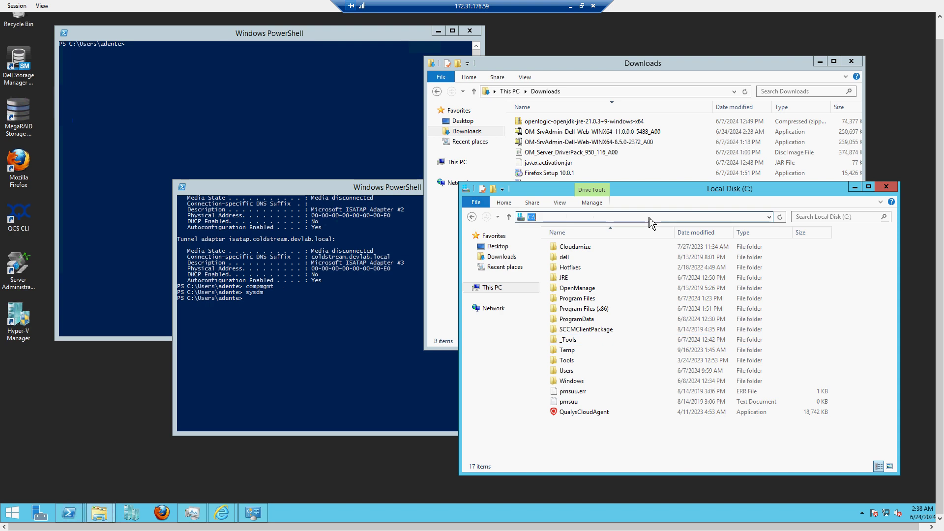
pyautogui.write('Cont')
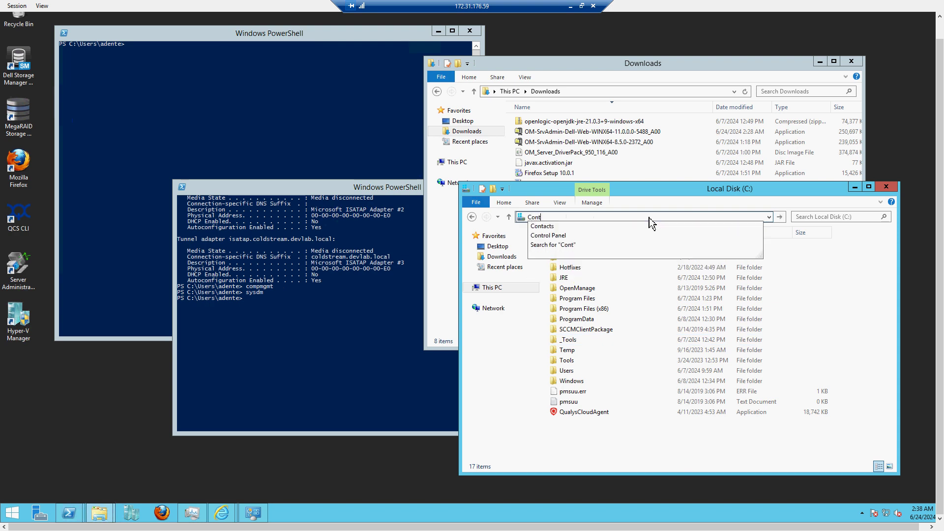
pyautogui.write('r')
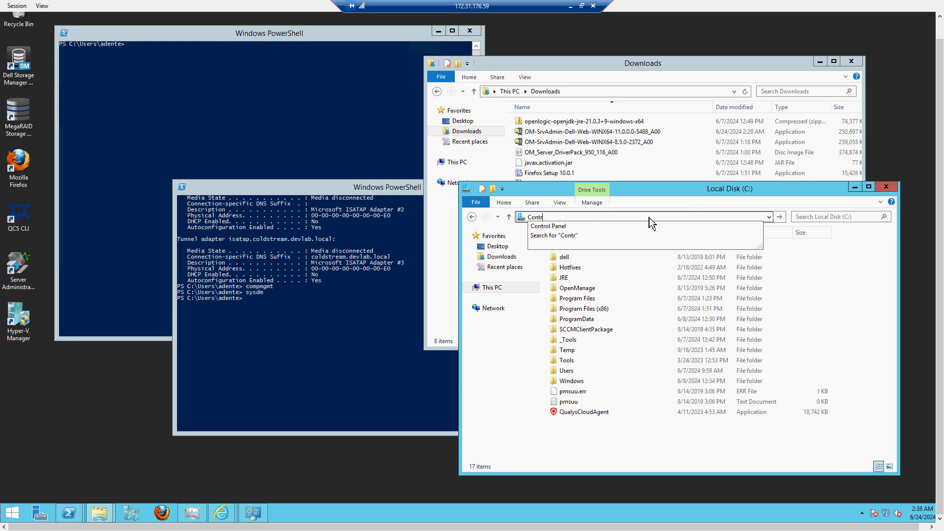
pyautogui.write('ol Panel')
pyautogui.press('Return')
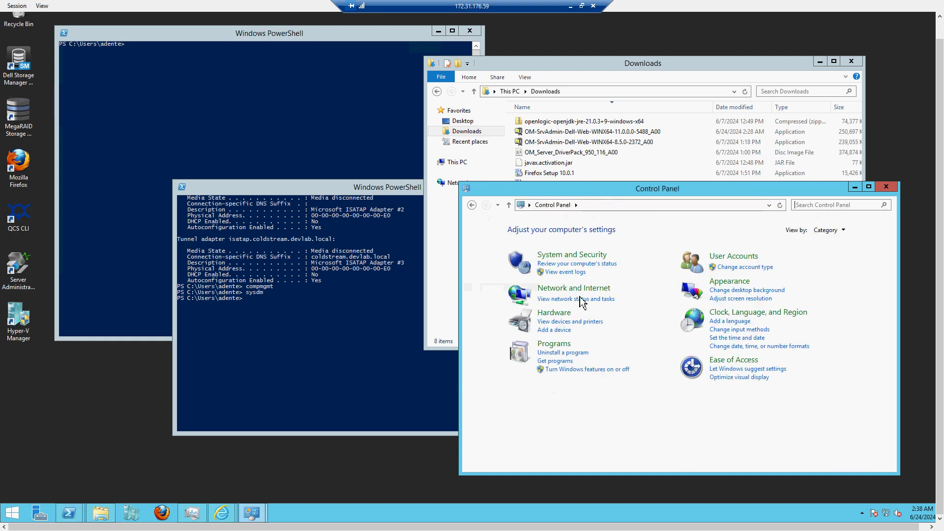
pyautogui.click(586, 354)
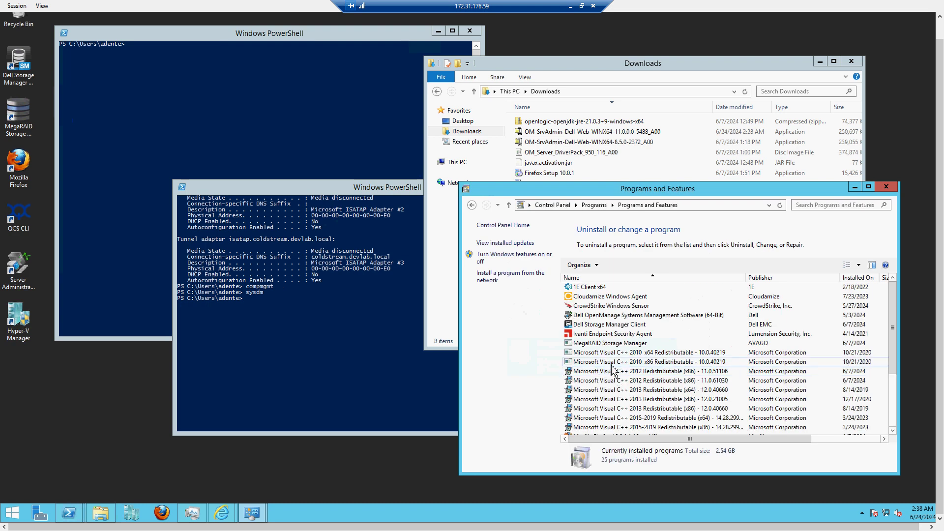
# Check the versions of Dell OpenManage Systems Management Software (64-Bit) and the Microsoft Visual C++ 2010 and 2015-2019 redistributables among the installed programs.
pyautogui.click(612, 315)
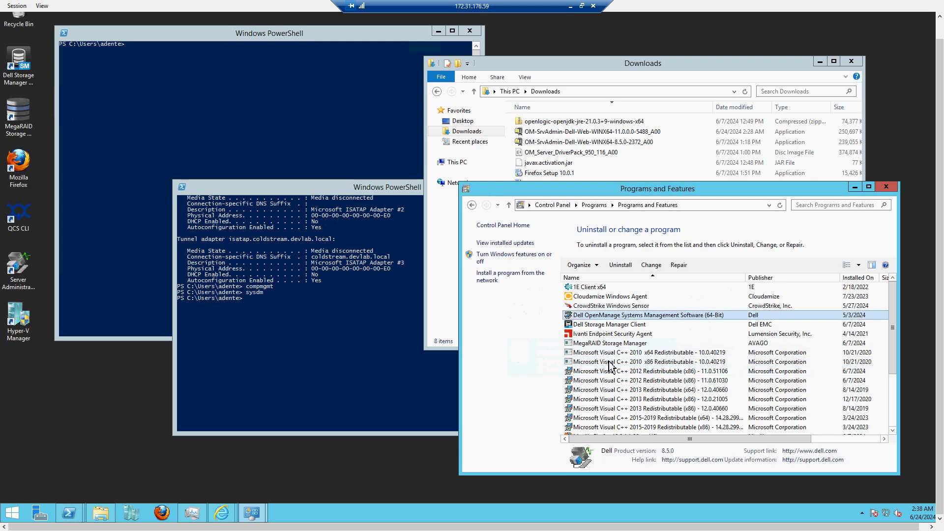
pyautogui.click(658, 353)
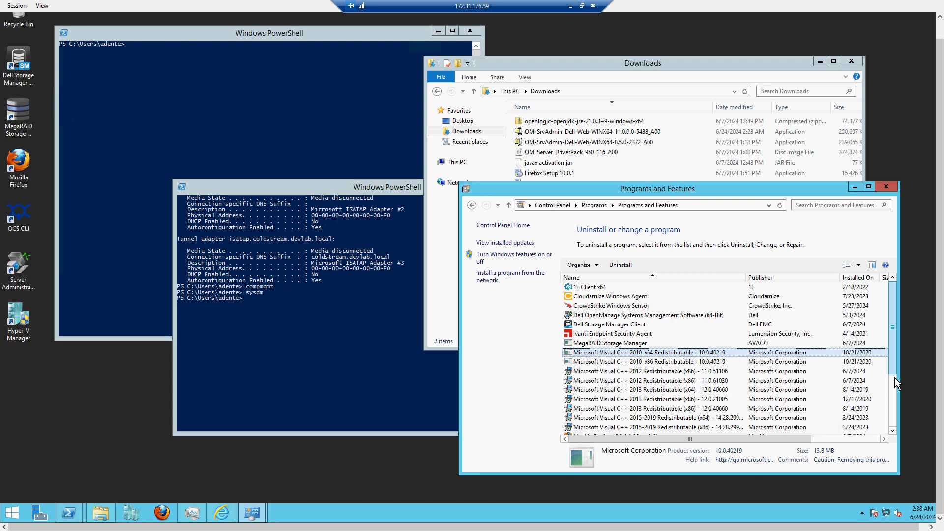
pyautogui.scroll(-2, 896, 383)
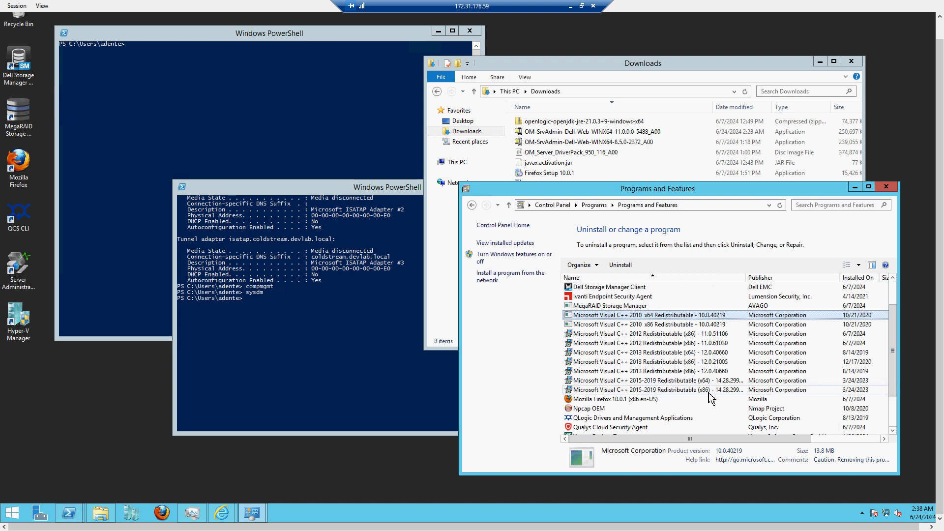
pyautogui.click(708, 391)
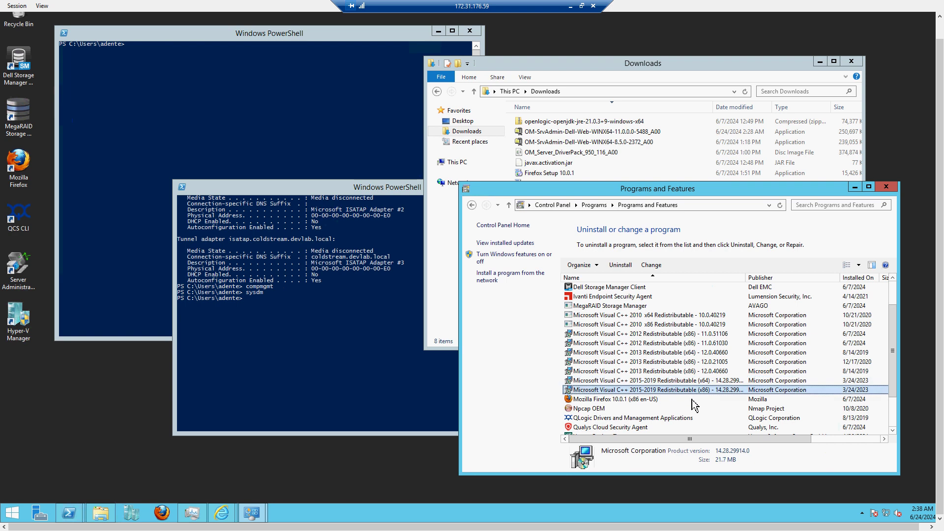
pyautogui.press('Up')
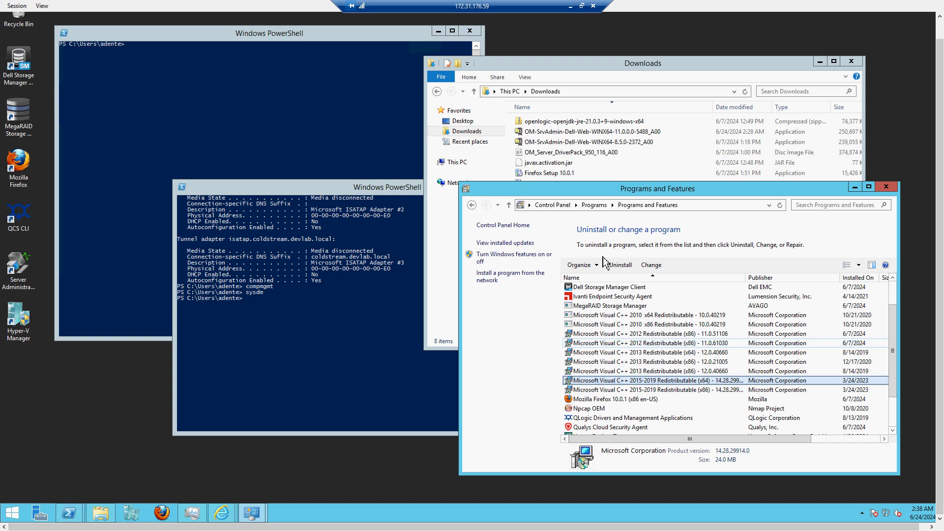
# Locate the openlogic-openjdk-jre-21.0.3+9-windows-x64 archive and its extracted folder in Downloads.
pyautogui.click(600, 74)
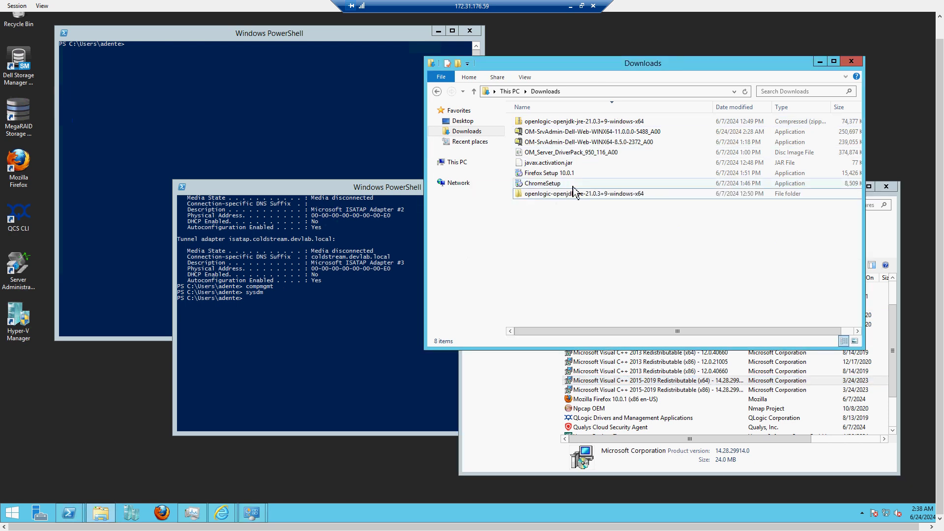
pyautogui.click(593, 122)
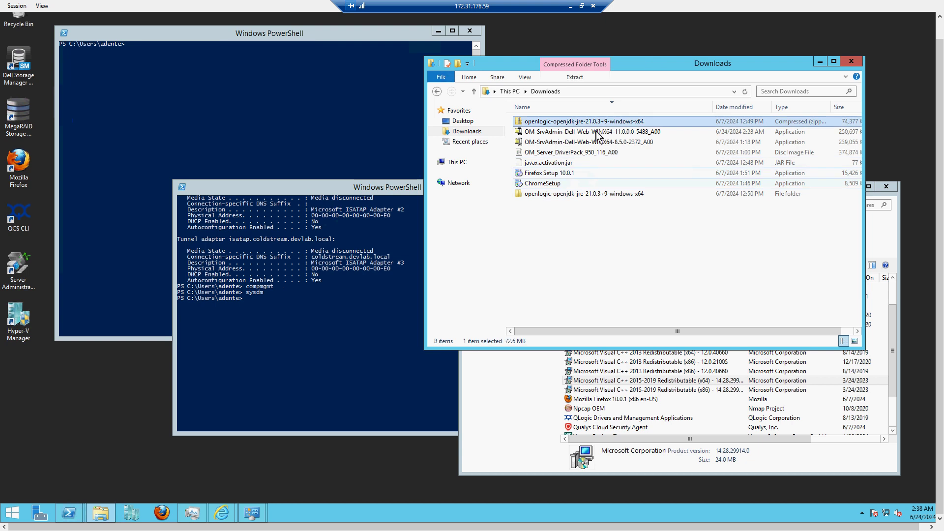
pyautogui.click(614, 195)
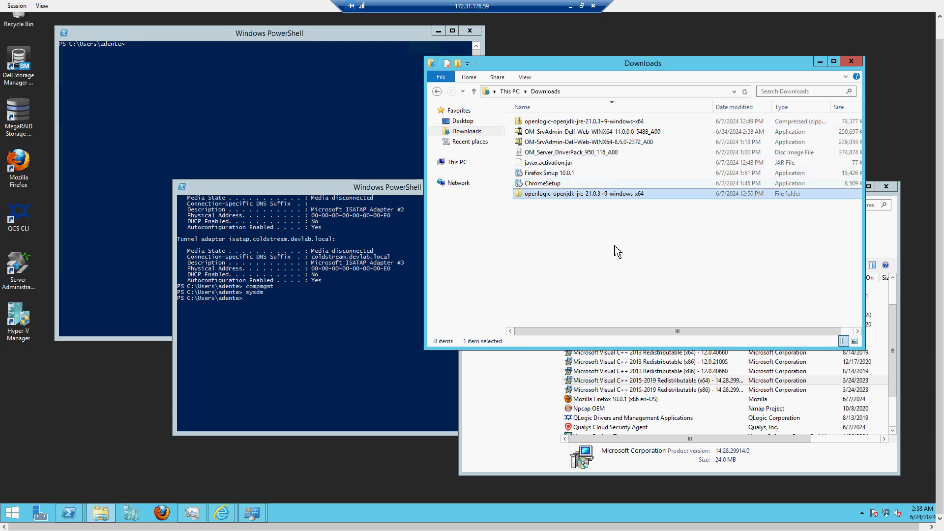
# Open the openlogic-openjdk-jre-21.0.3+9-windows-x64 folder under C:\JRE and display its full path.
pyautogui.click(460, 163)
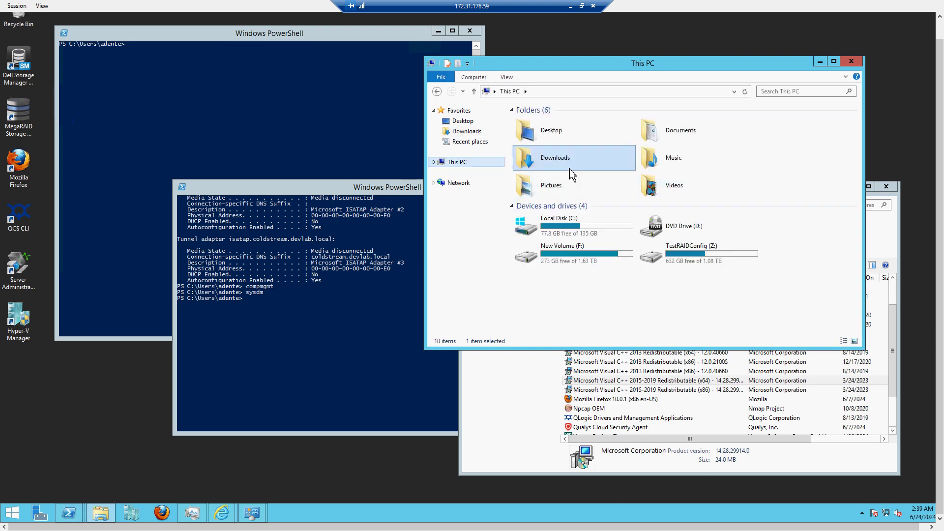
pyautogui.doubleClick(585, 227)
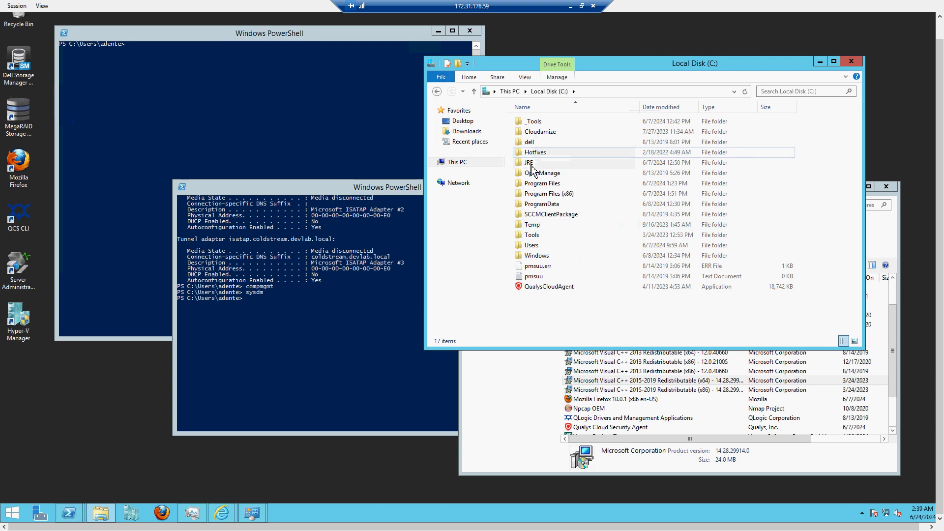
pyautogui.doubleClick(537, 167)
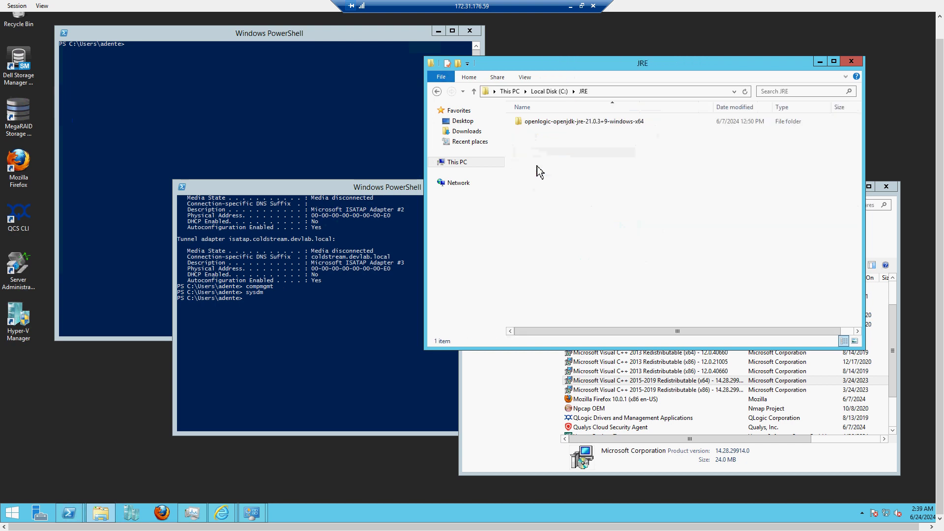
pyautogui.click(558, 124)
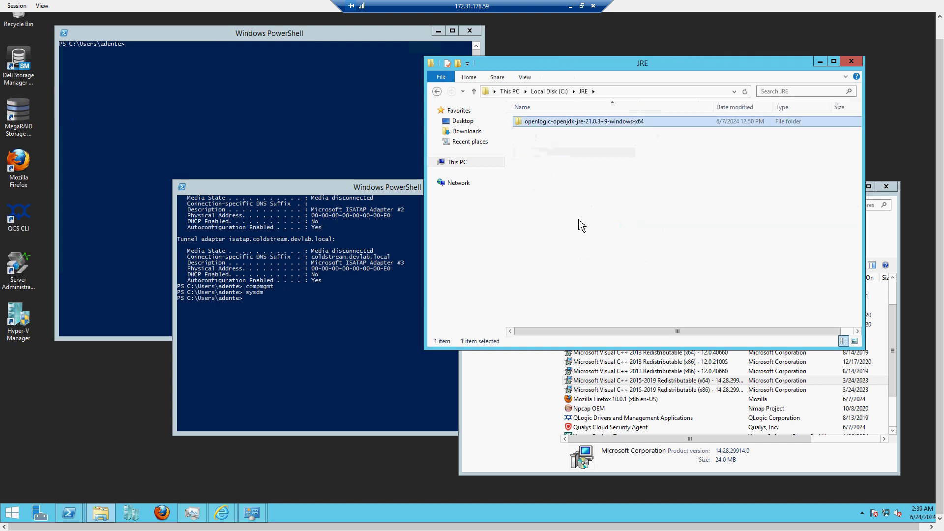
pyautogui.doubleClick(607, 126)
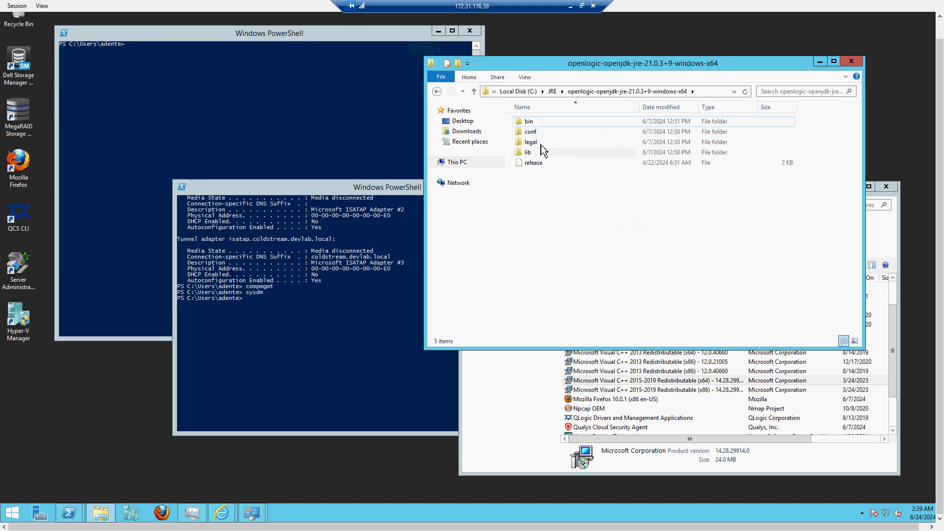
pyautogui.click(706, 95)
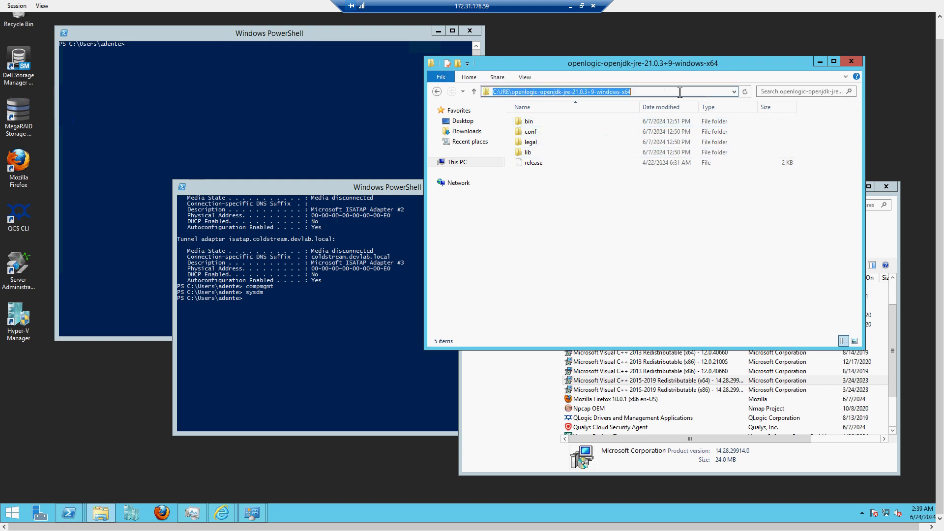
pyautogui.moveTo(677, 93); pyautogui.dragTo(534, 93)
pyautogui.moveTo(450, 93); pyautogui.dragTo(417, 93)
# Run sysdm in PowerShell and open the environment variables from the advanced system properties.
pyautogui.click(315, 196)
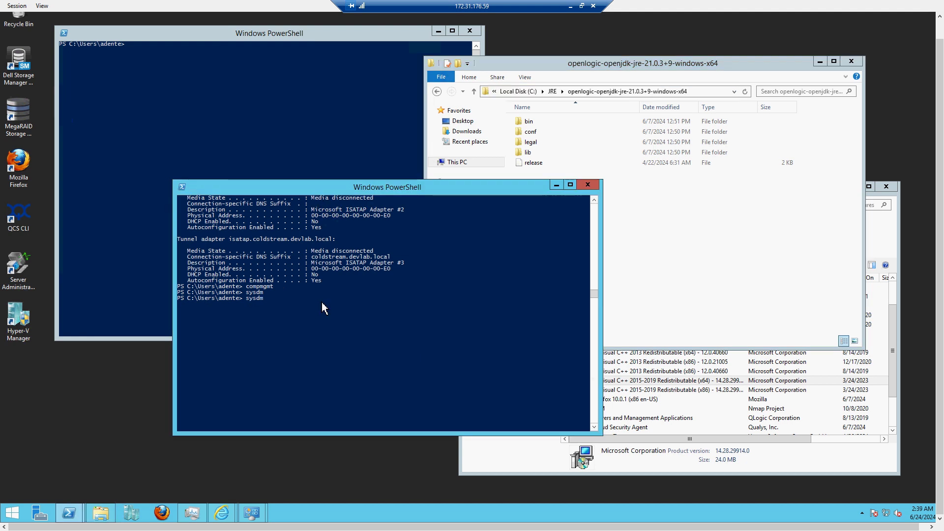
pyautogui.press('Return')
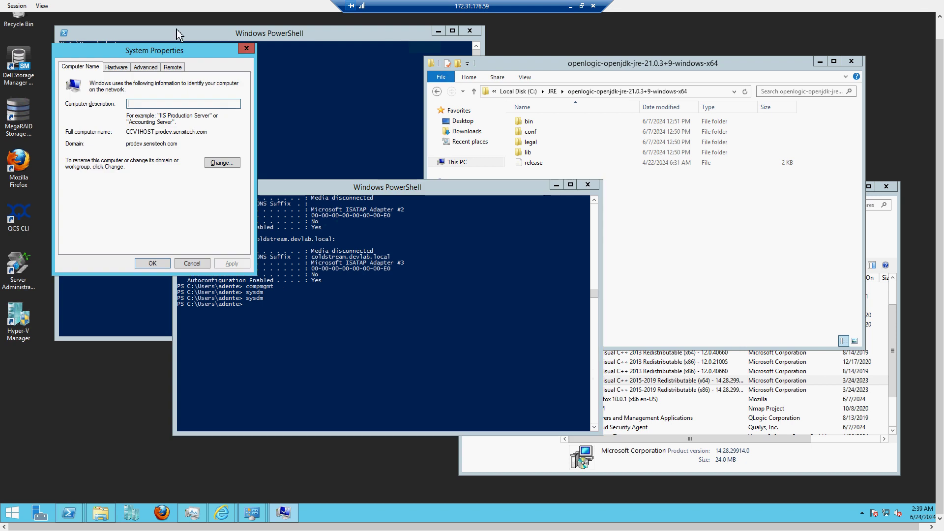
pyautogui.click(145, 68)
pyautogui.click(211, 234)
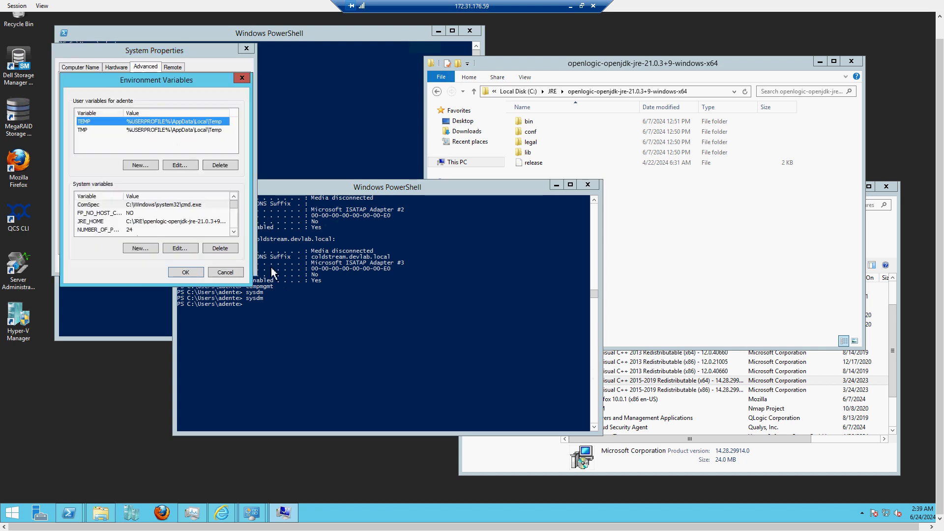
# Compare the value of the JRE_HOME system variable with the OpenJDK folder path and cancel the variable edit.
pyautogui.click(90, 224)
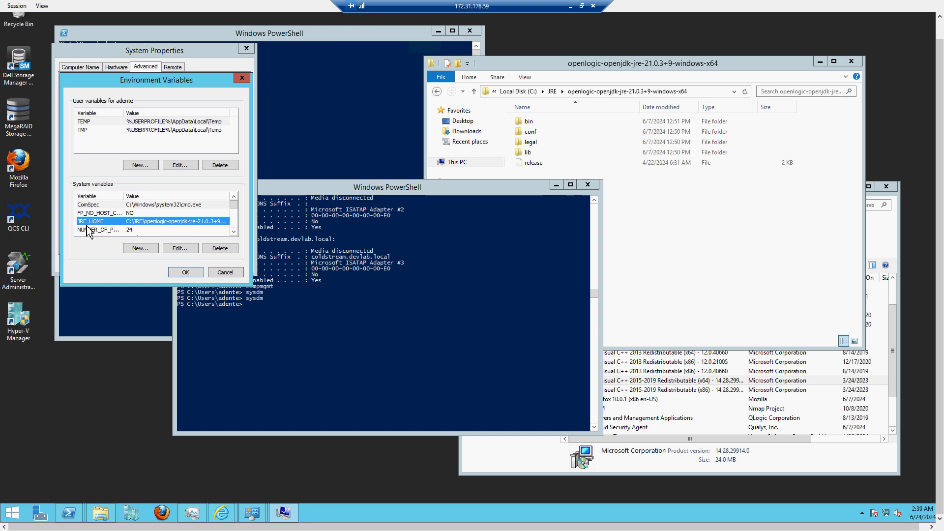
pyautogui.doubleClick(122, 224)
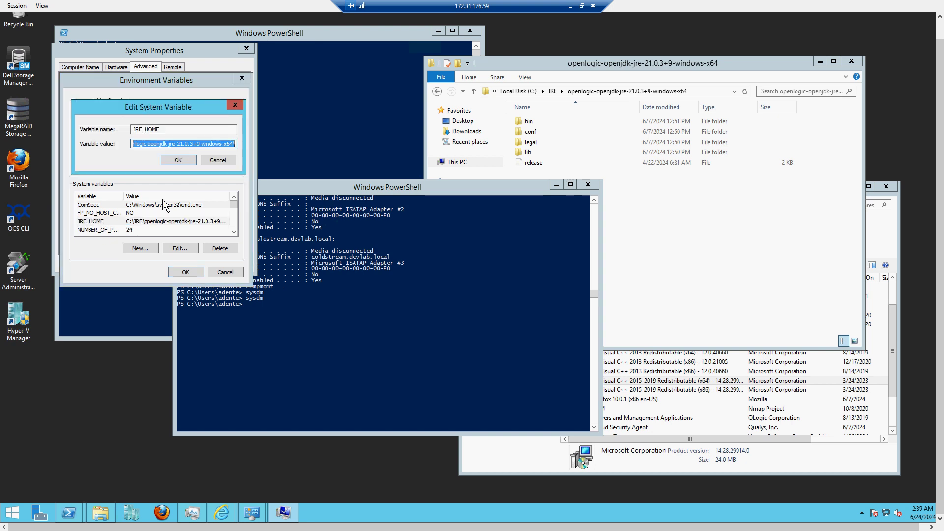
pyautogui.click(178, 145)
pyautogui.moveTo(178, 147); pyautogui.dragTo(116, 146)
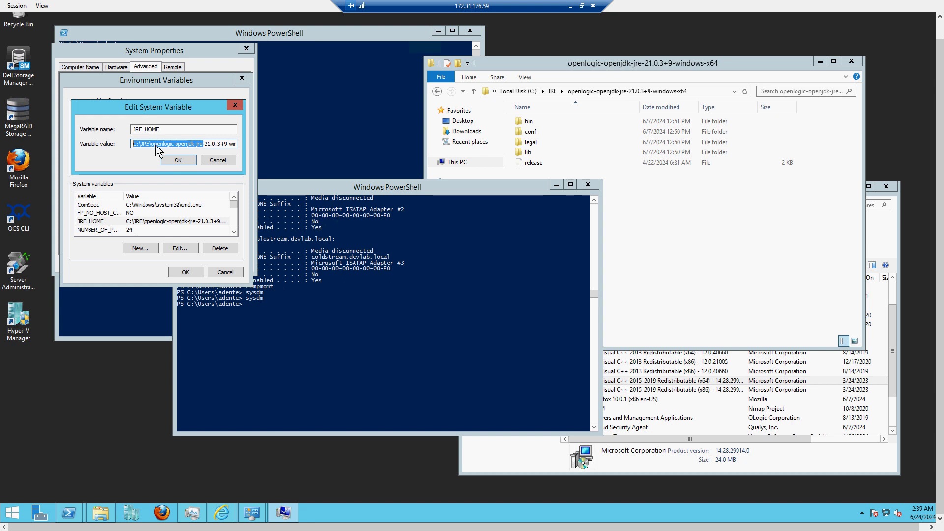
pyautogui.click(711, 92)
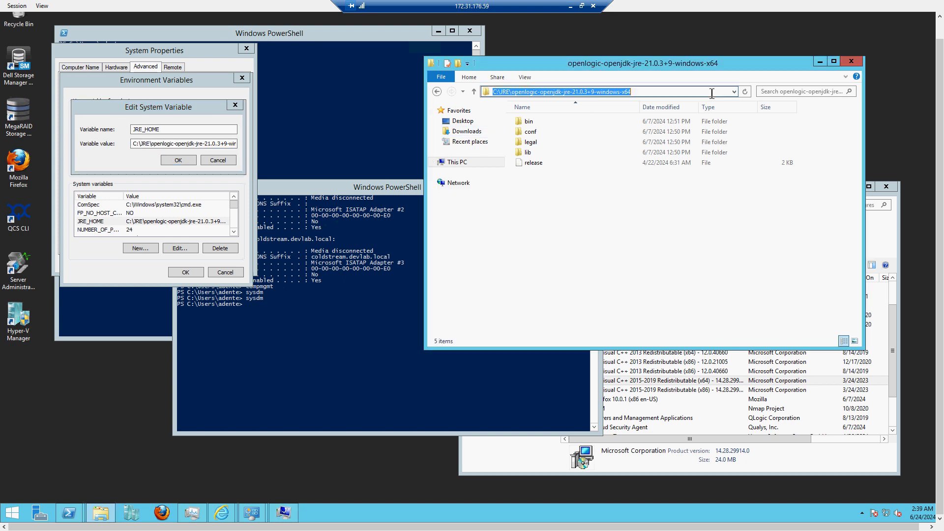
pyautogui.moveTo(169, 151); pyautogui.dragTo(282, 145)
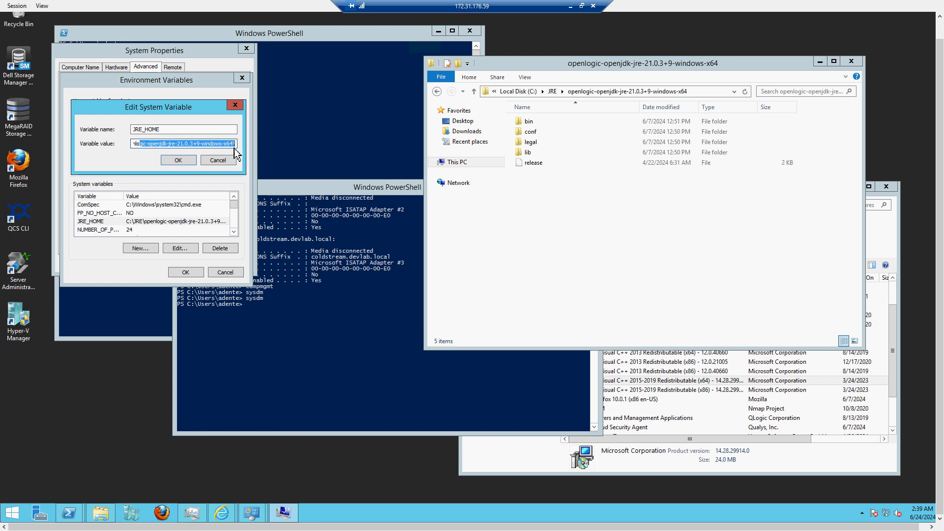
pyautogui.press('Right')
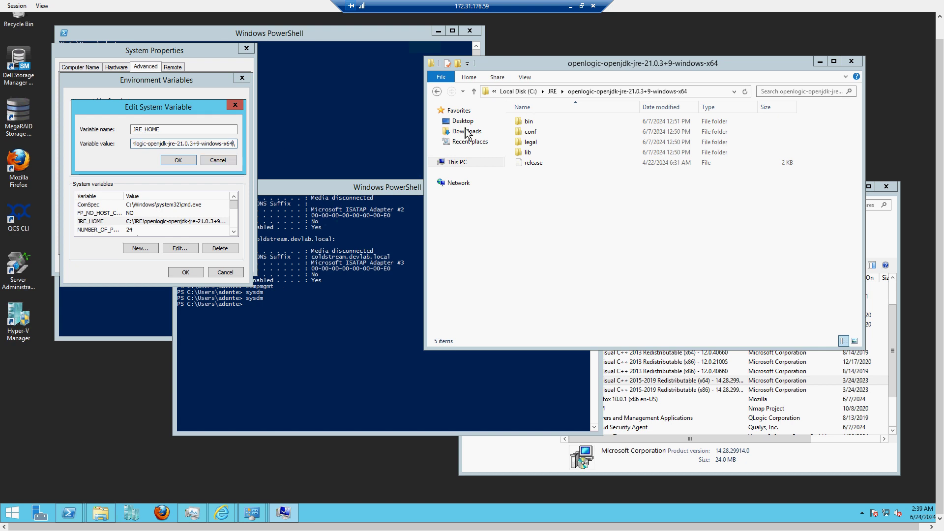
pyautogui.write('\\')
pyautogui.click(220, 161)
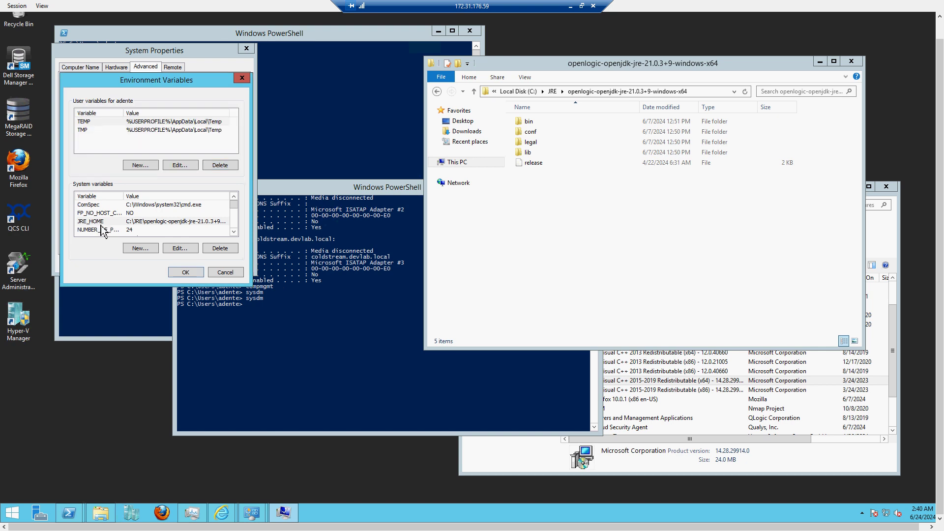
# Start uninstalling Dell OpenManage Systems Management Software (64-Bit) and allow the Dell program to make changes.
pyautogui.click(654, 390)
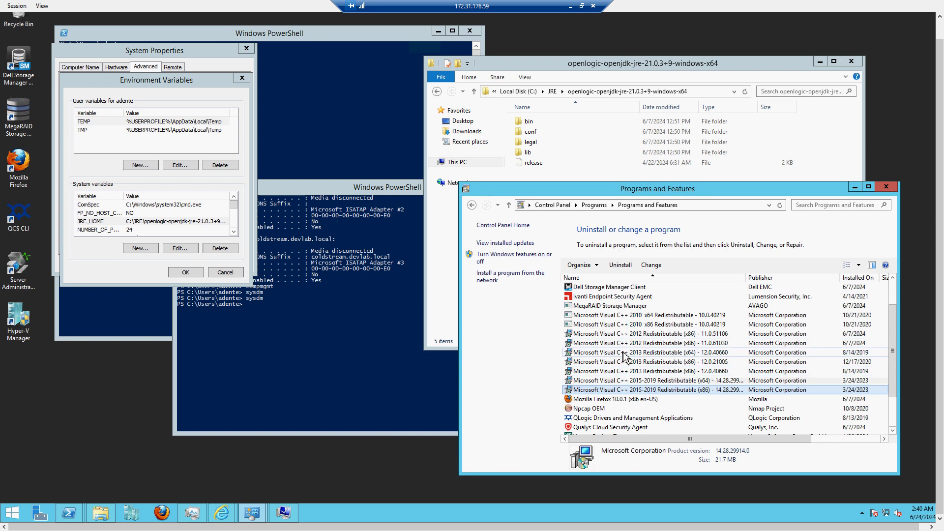
pyautogui.scroll(2, 624, 357)
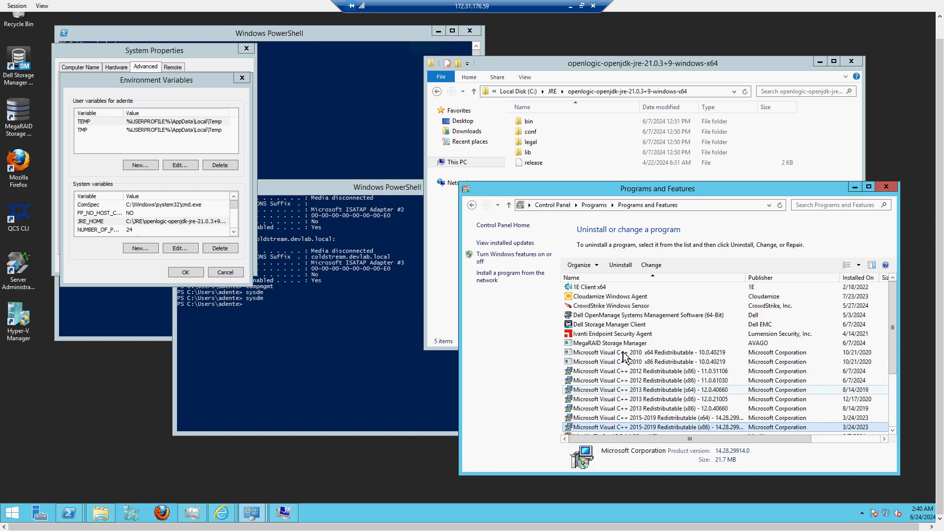
pyautogui.click(631, 317)
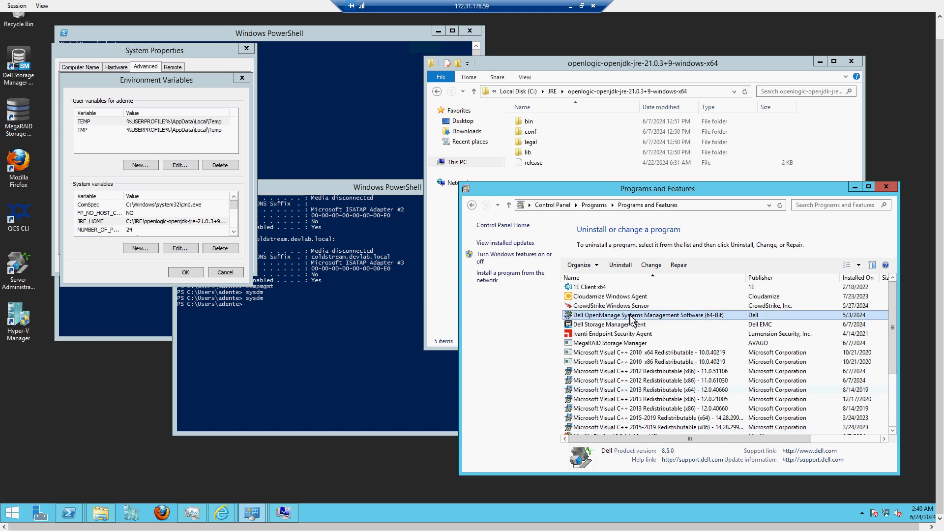
pyautogui.click(620, 265)
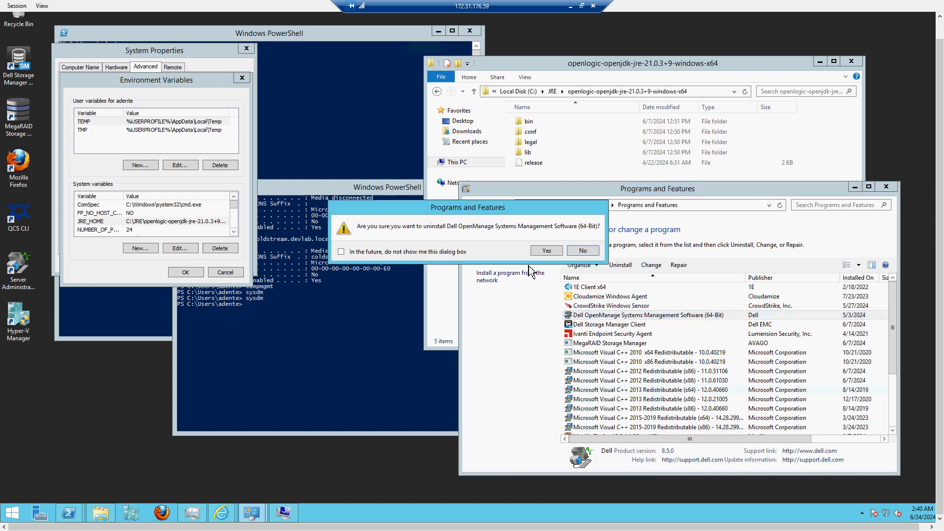
pyautogui.click(547, 251)
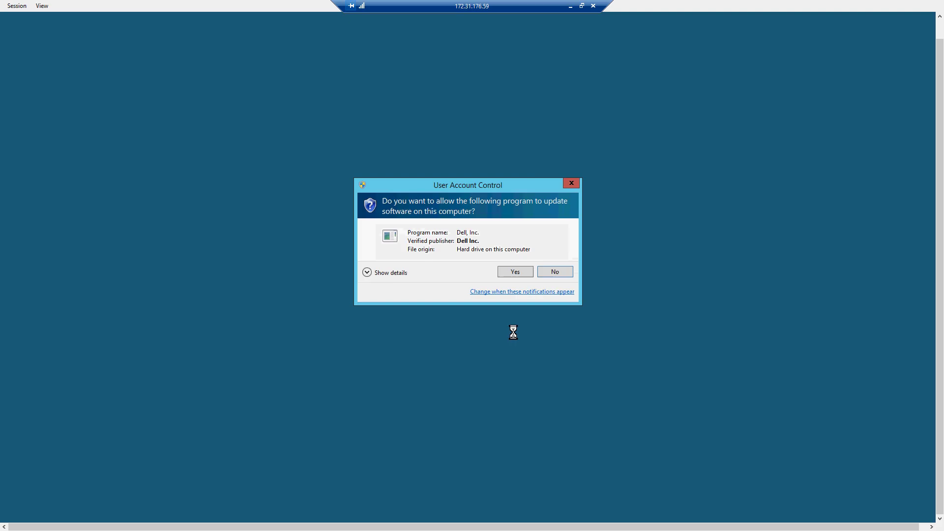
pyautogui.click(514, 272)
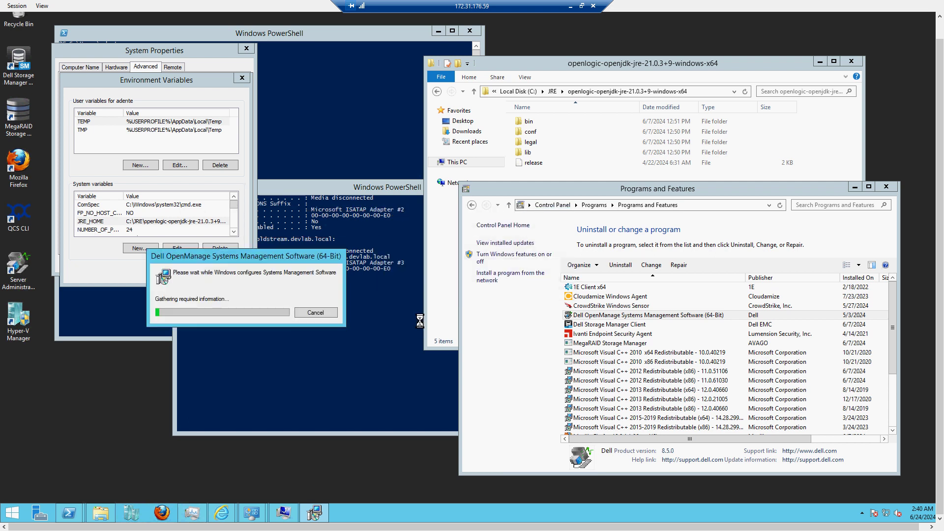
# Open the Services console by running services.msc in PowerShell and locate the DSM SA services.
pyautogui.click(331, 371)
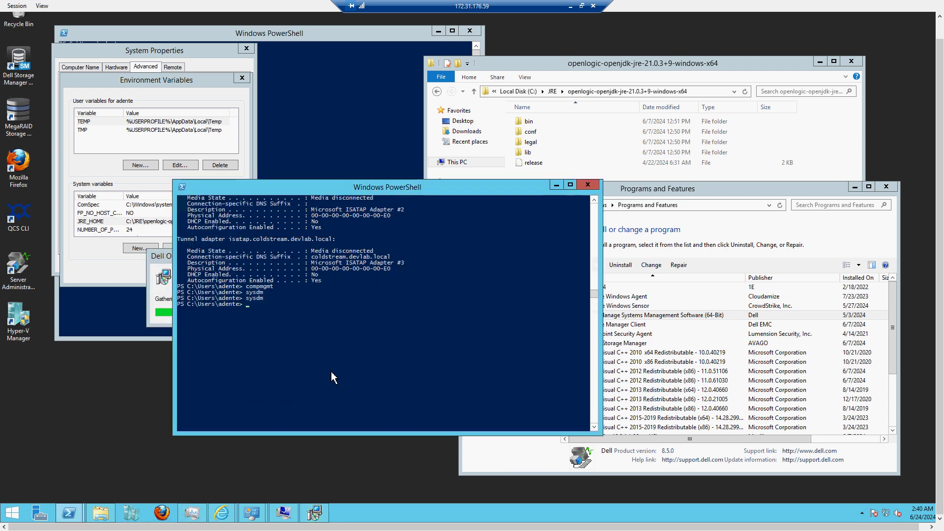
pyautogui.write('sys')
pyautogui.press('BackSpace')
pyautogui.write('ervic')
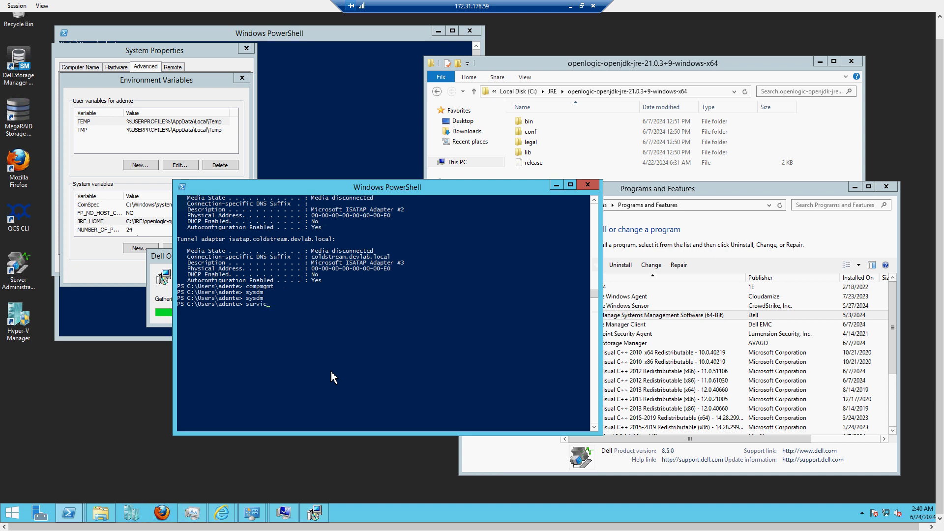
pyautogui.write('e.msc')
pyautogui.press('Return')
pyautogui.press('Up')
pyautogui.press('Left')
pyautogui.press('Left')
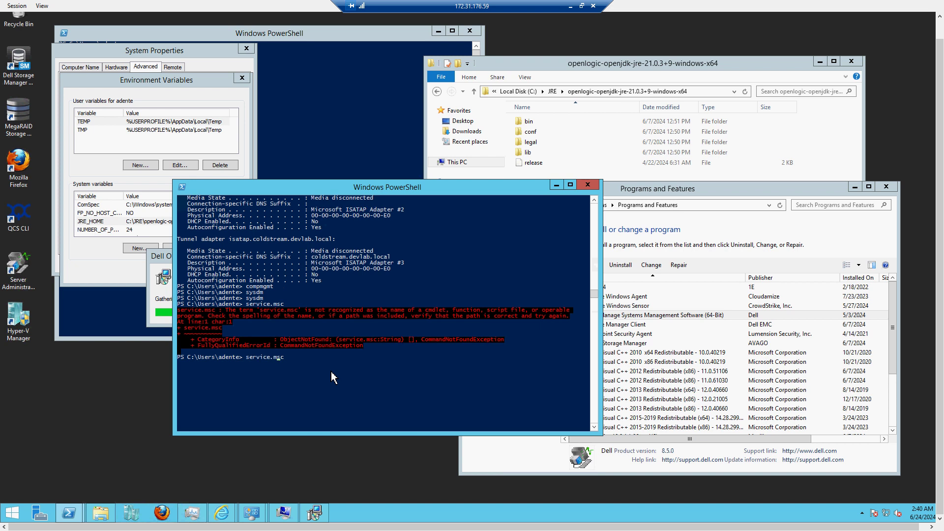
pyautogui.press('Return')
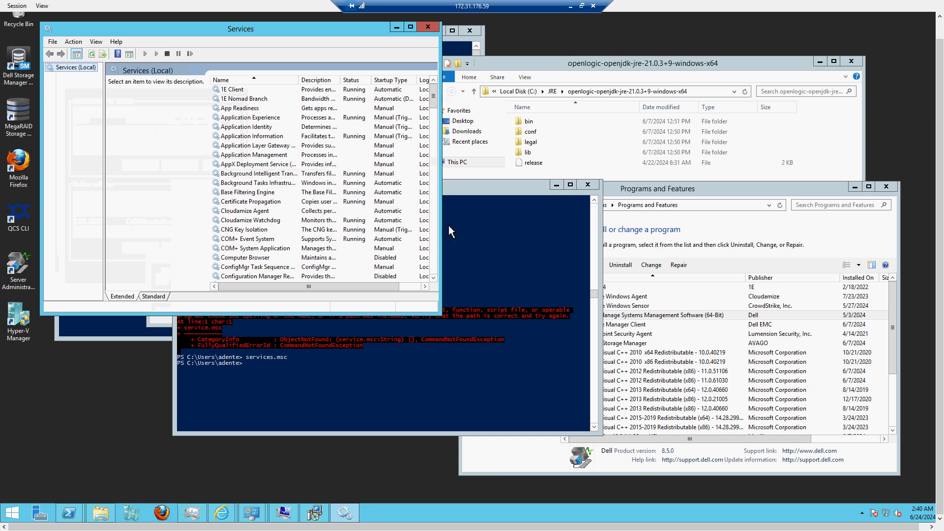
pyautogui.scroll(-8, 435, 225)
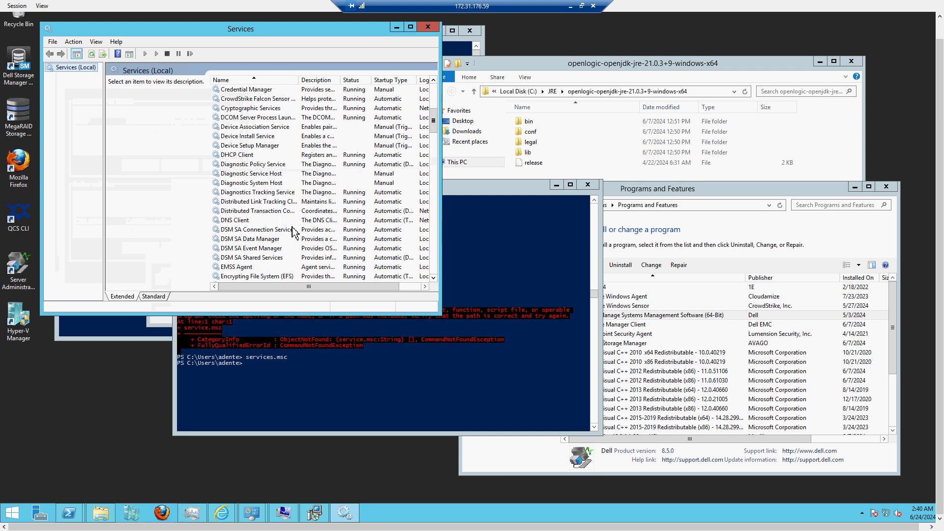
# Examine the DSM SA Connection Service, Data Manager, Event Manager and Shared Services entries in the services list.
pyautogui.click(237, 238)
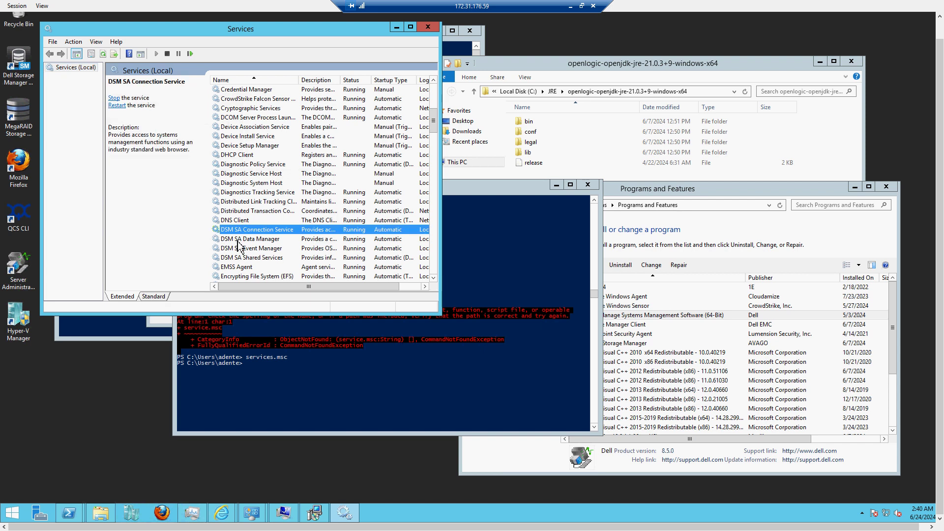
pyautogui.click(239, 267)
pyautogui.click(240, 258)
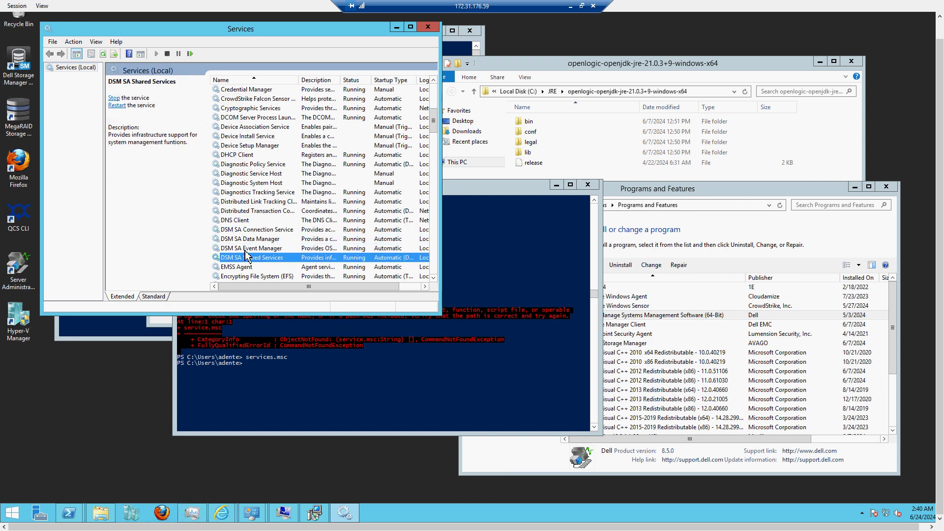
pyautogui.click(246, 249)
pyautogui.click(248, 239)
pyautogui.click(251, 230)
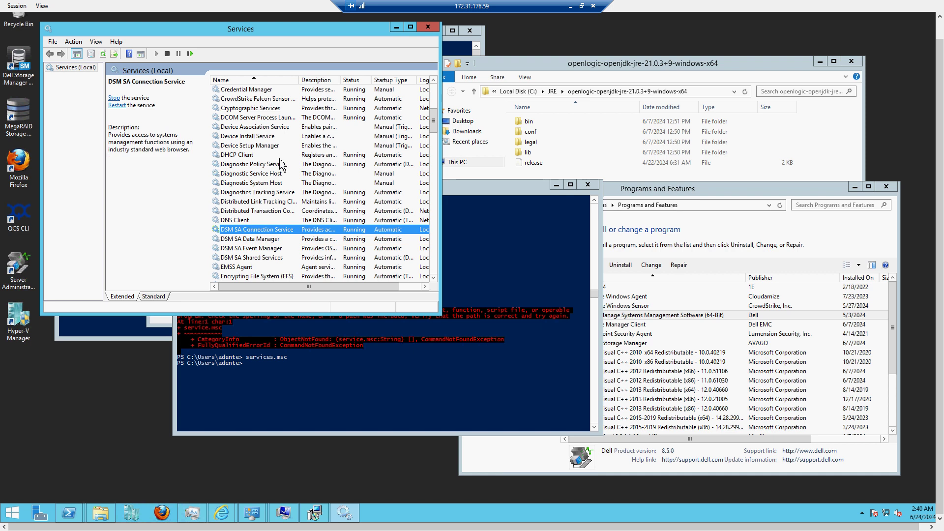
# Move the Services window off the uninstall progress dialog and widen it to show the full Log On As column.
pyautogui.moveTo(315, 30); pyautogui.dragTo(549, 40)
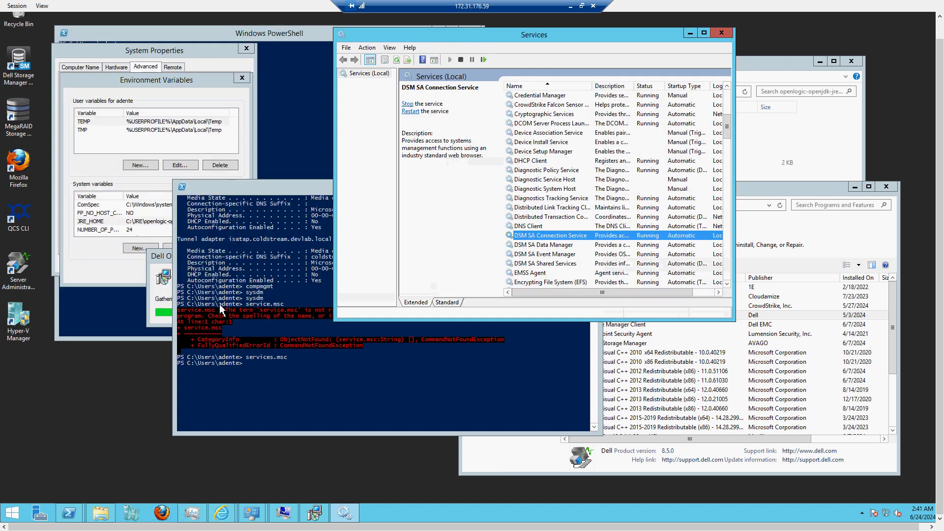
pyautogui.click(156, 298)
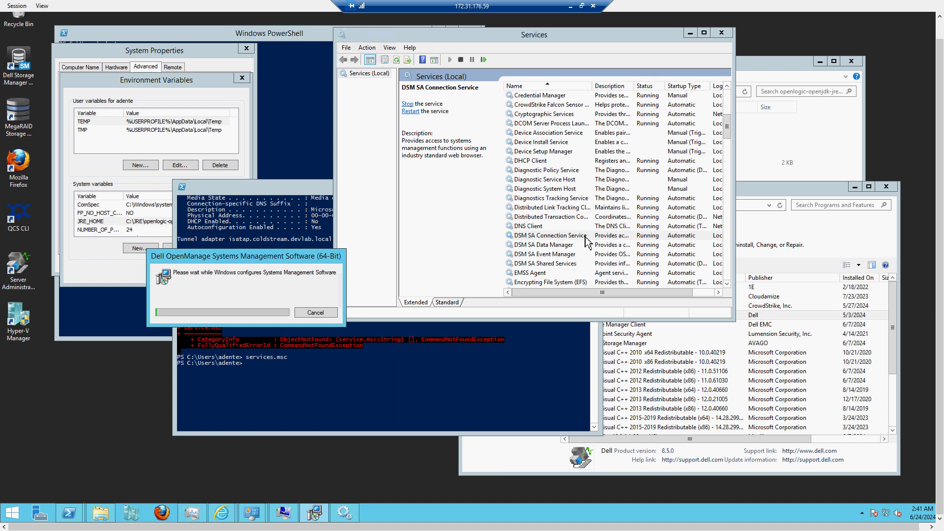
pyautogui.click(742, 231)
pyautogui.click(734, 133)
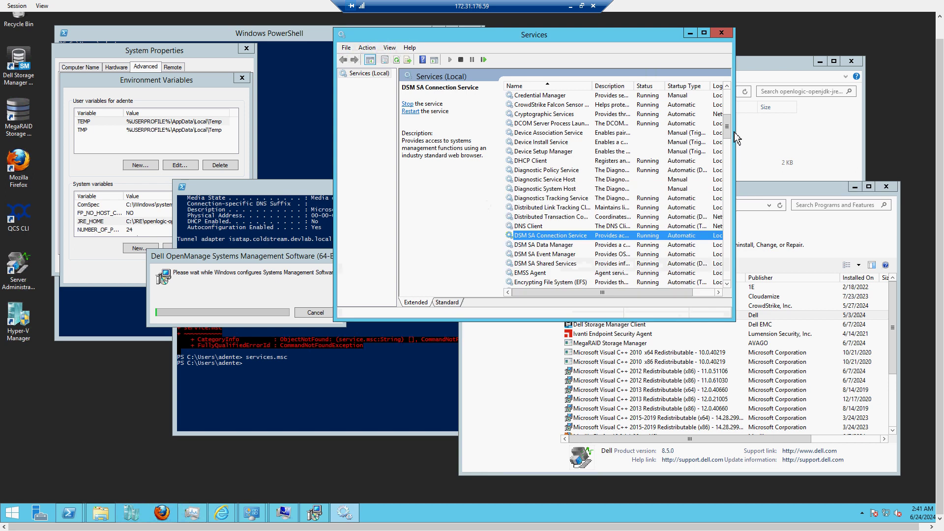
pyautogui.moveTo(735, 248); pyautogui.dragTo(780, 247)
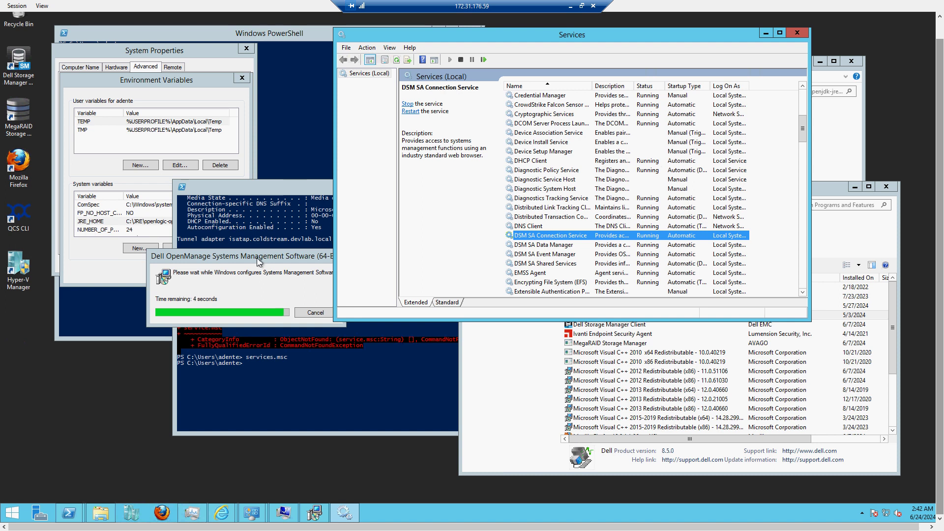
pyautogui.click(260, 262)
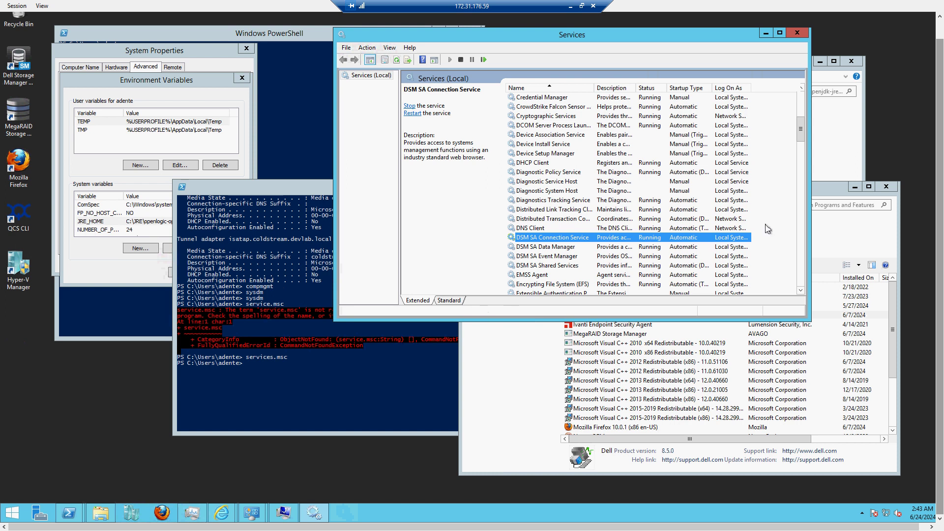
# Refresh the services list and check which DSM SA services remain and the startup type of DSM SA Shared Services.
pyautogui.rightClick(767, 229)
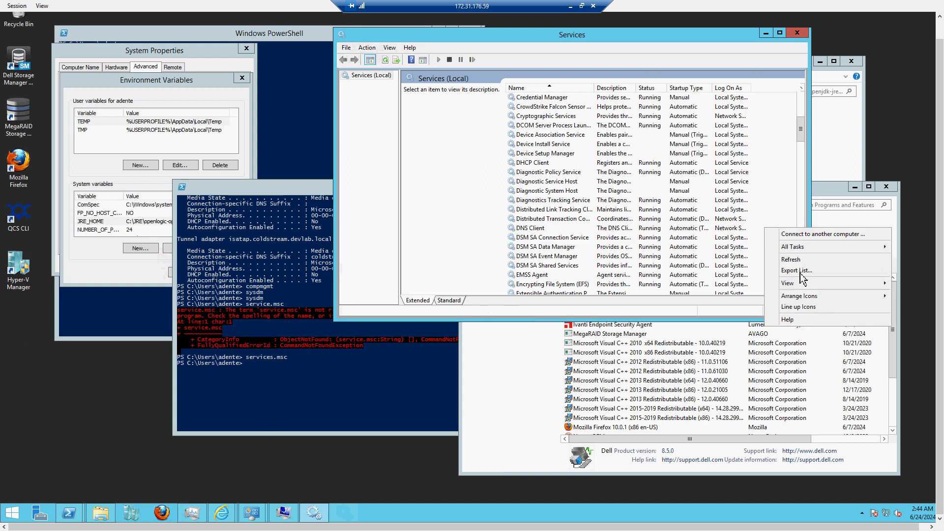
pyautogui.click(800, 261)
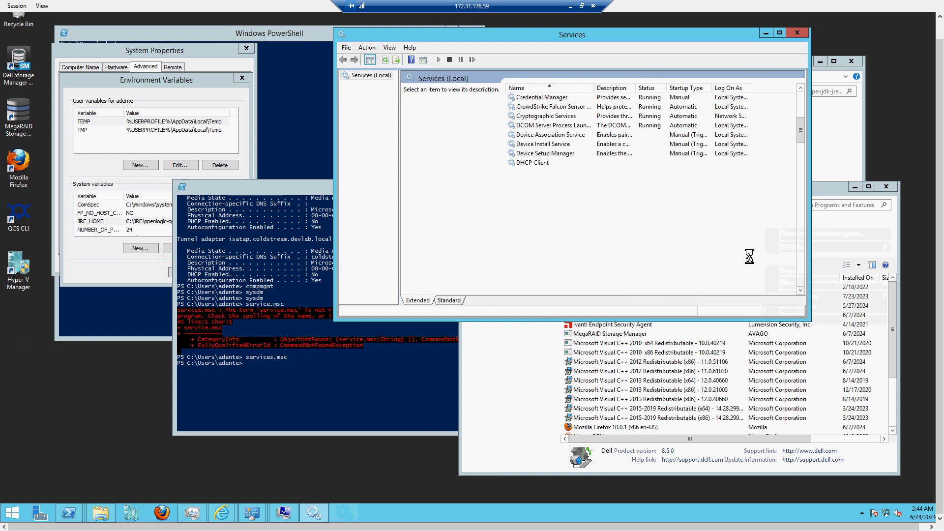
pyautogui.click(535, 256)
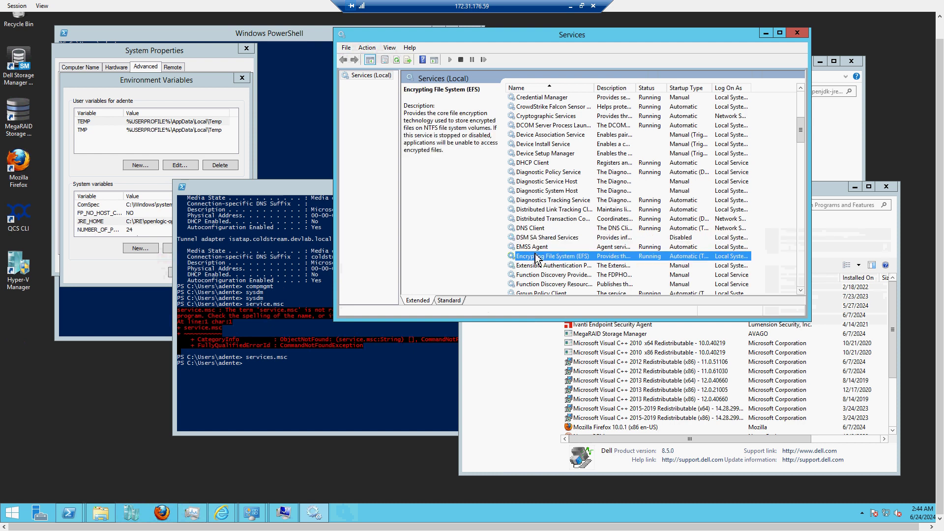
pyautogui.click(563, 239)
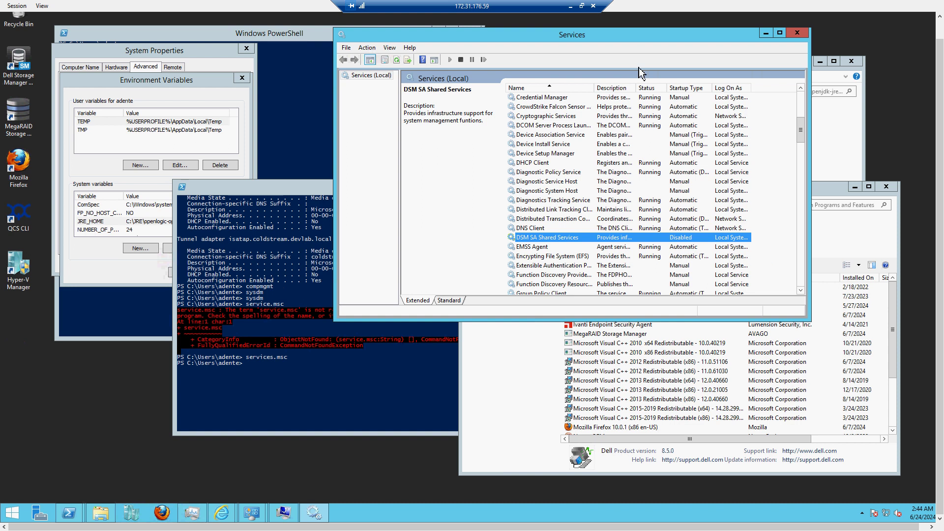
pyautogui.rightClick(776, 197)
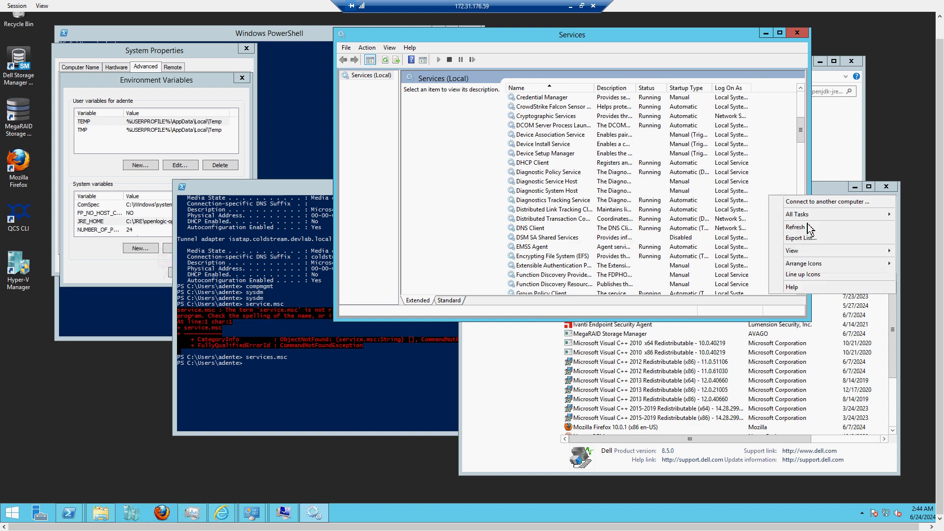
pyautogui.click(772, 227)
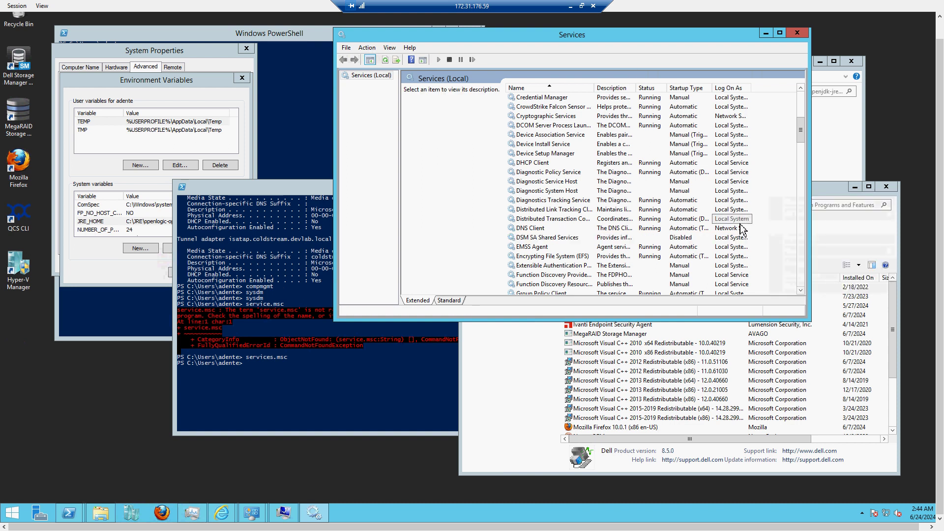
pyautogui.click(555, 240)
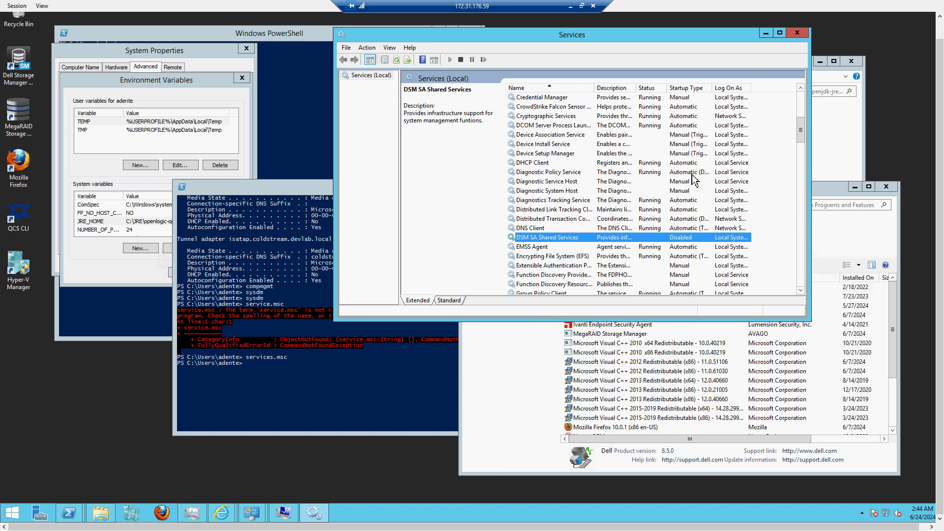
pyautogui.click(776, 163)
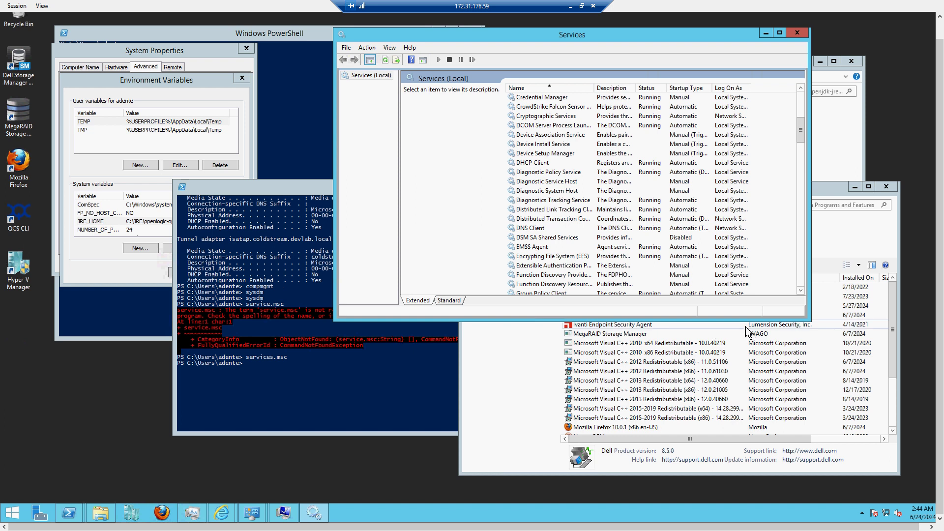
# Permanently delete the old OpenManage folder from Local Disk (C:) in File Explorer, granting administrator permission.
pyautogui.click(843, 145)
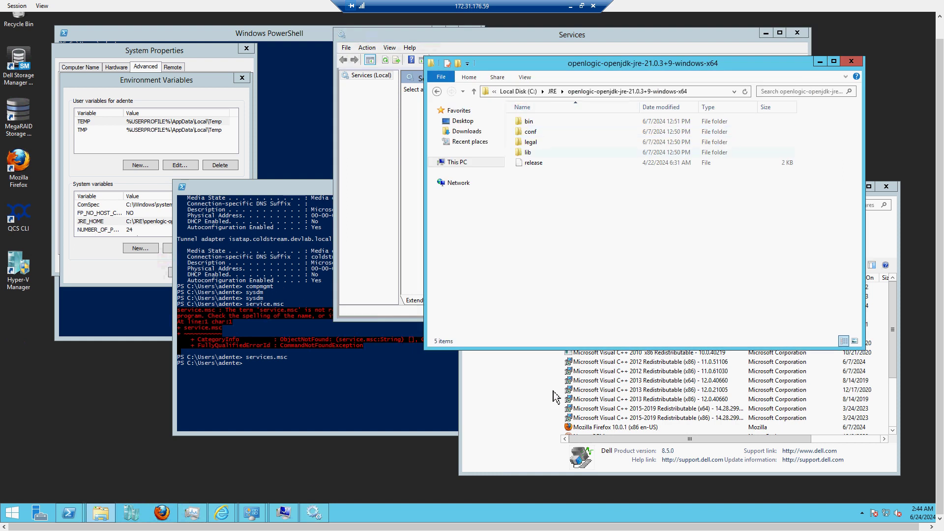
pyautogui.click(517, 91)
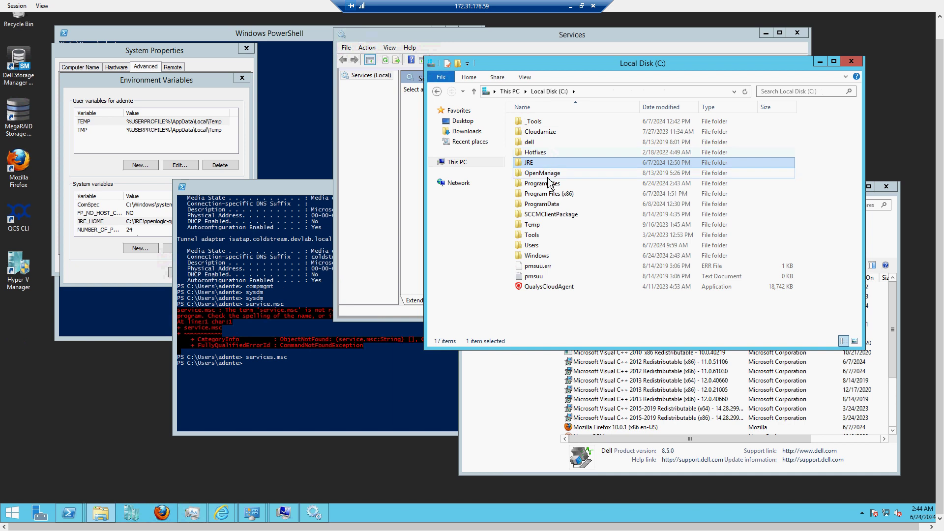
pyautogui.press('Down')
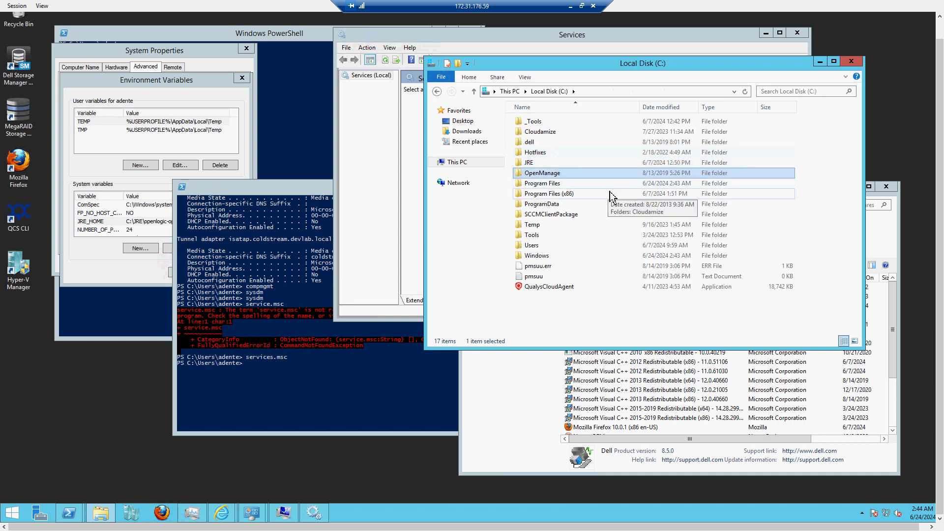
pyautogui.hotkey('shift', 'Delete')
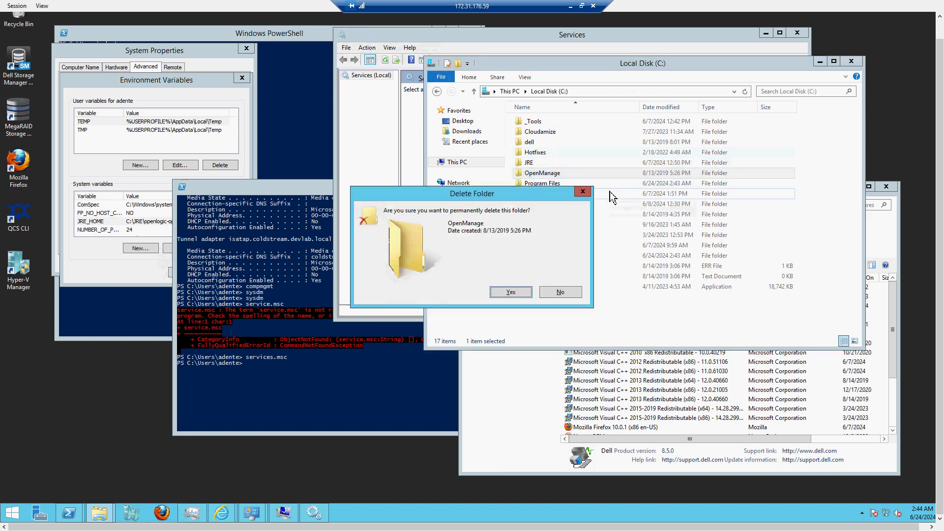
pyautogui.click(510, 293)
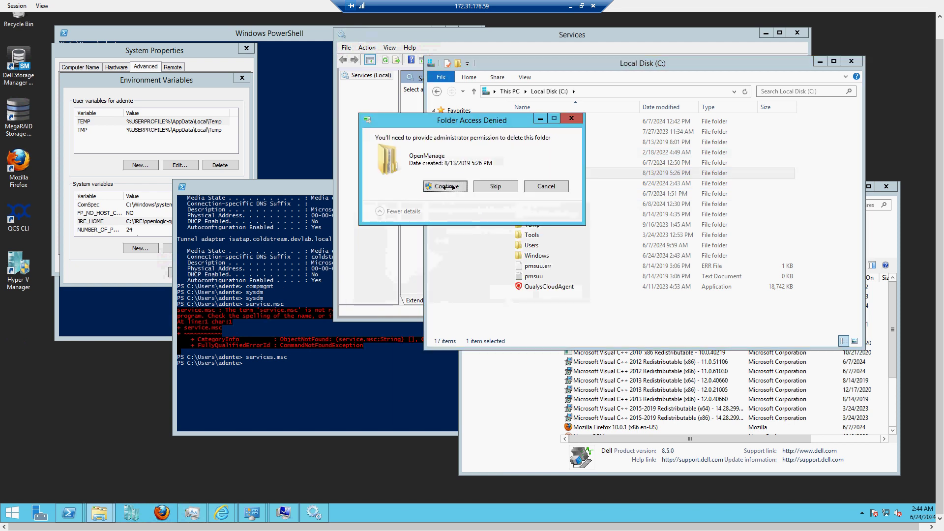
pyautogui.click(451, 187)
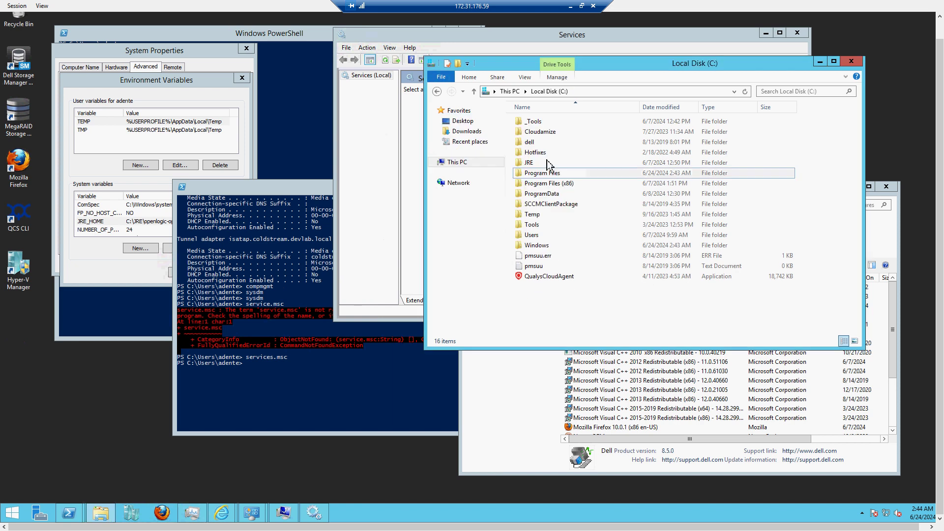
# Run OM-SrvAdmin-Dell-Web-WINX64-11.0.0.0-5488_A00 from Downloads, unzip all files to c:\OpenManage, and close the self-extractor.
pyautogui.click(469, 131)
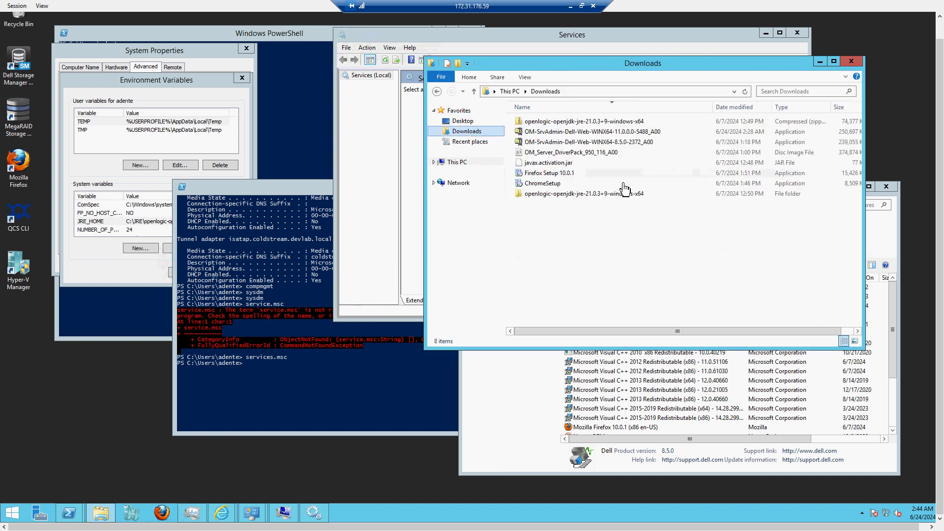
pyautogui.click(595, 133)
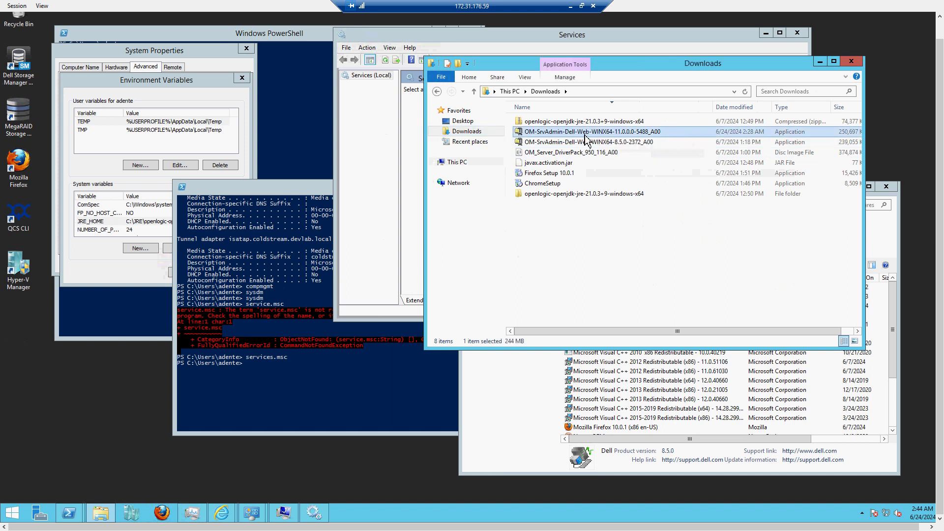
pyautogui.click(585, 135)
pyautogui.click(585, 135)
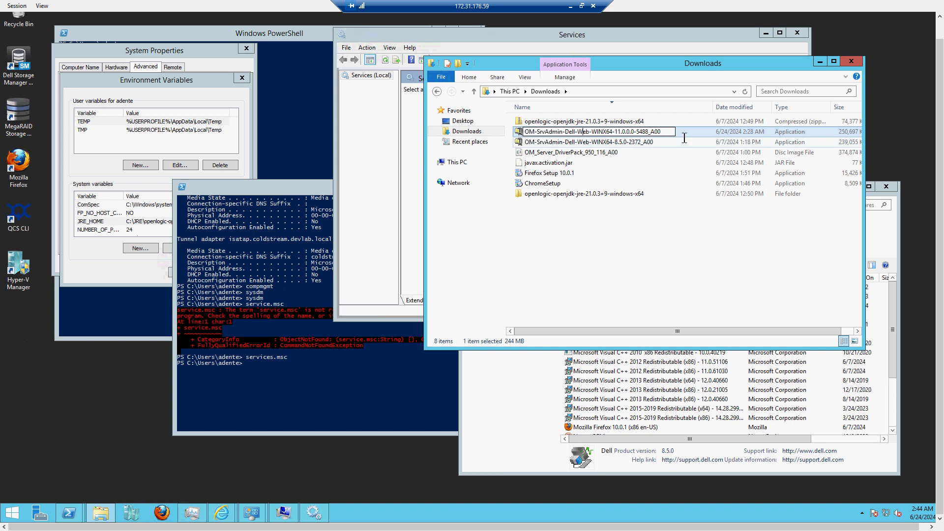
pyautogui.press('Escape')
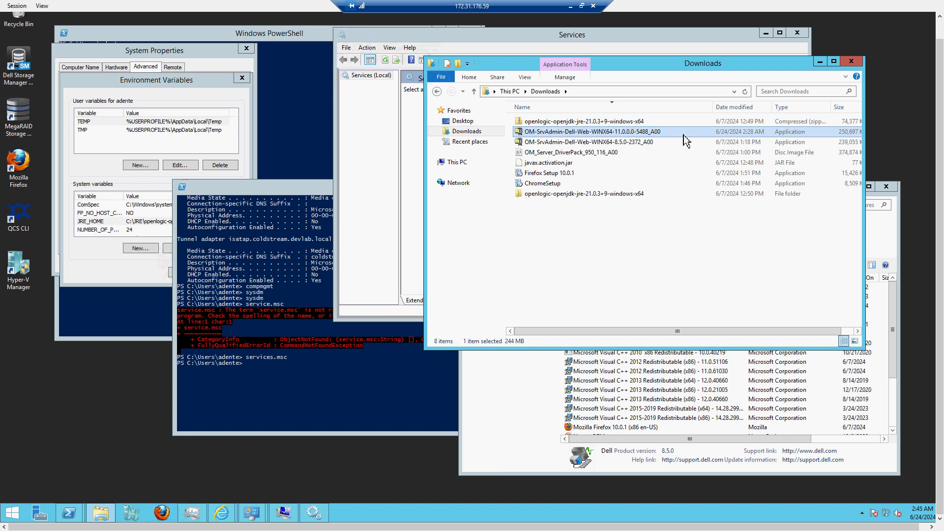
pyautogui.doubleClick(684, 134)
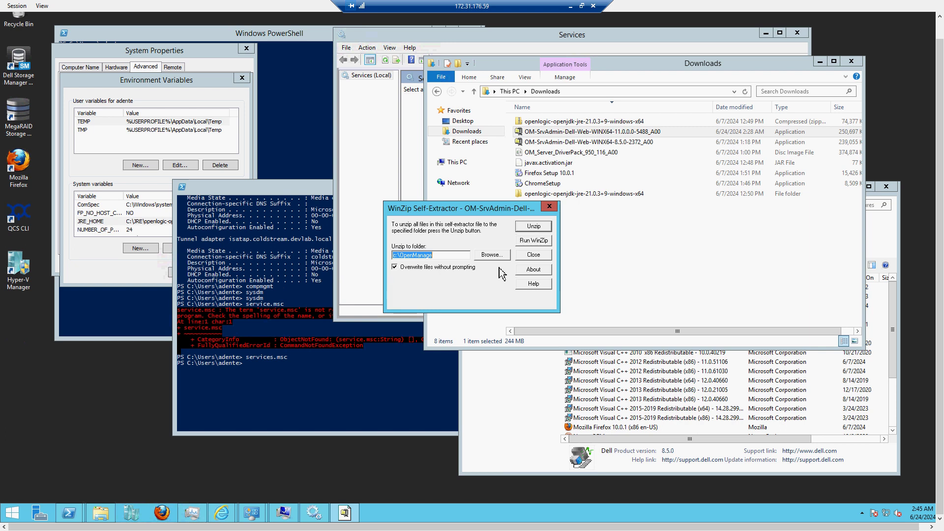
pyautogui.press('Return')
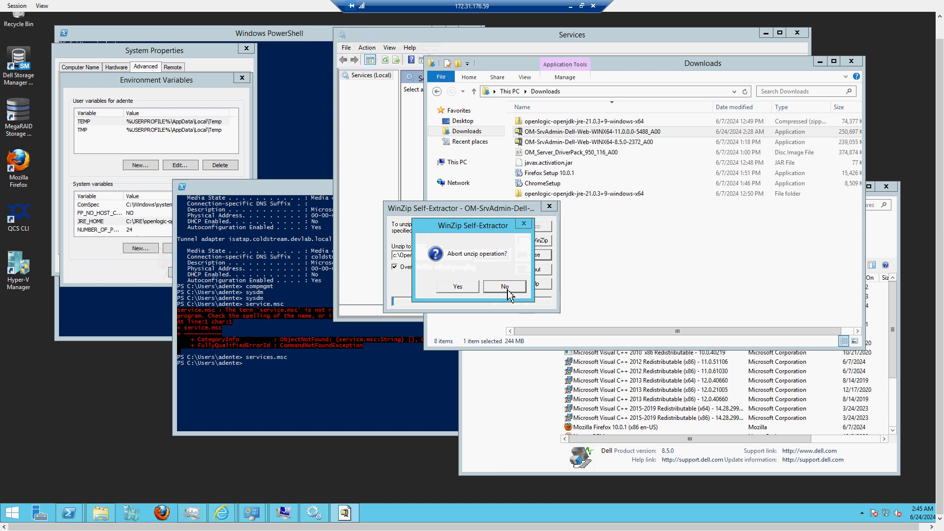
pyautogui.click(508, 289)
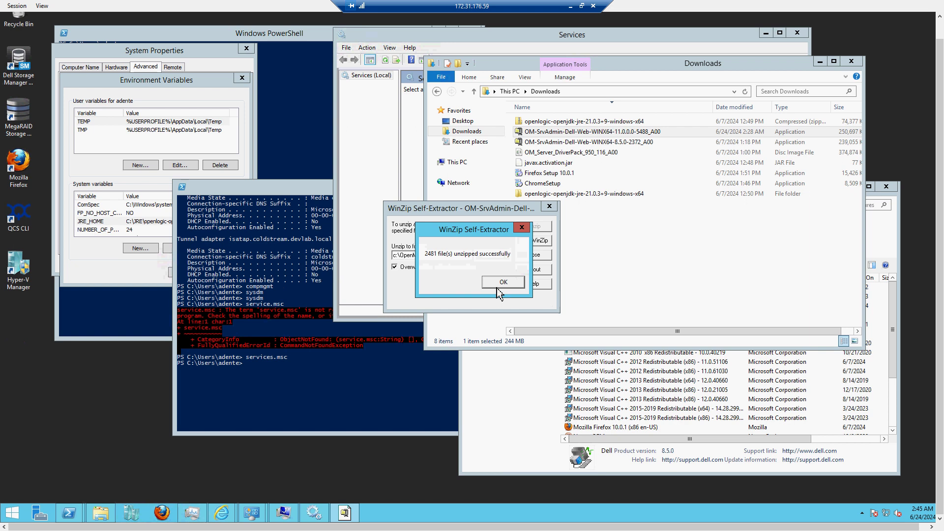
pyautogui.click(497, 286)
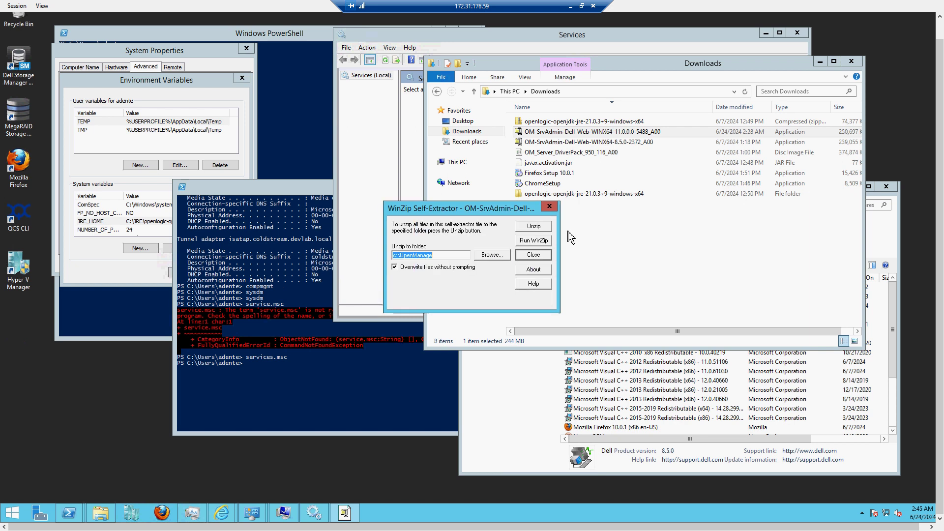
pyautogui.click(549, 258)
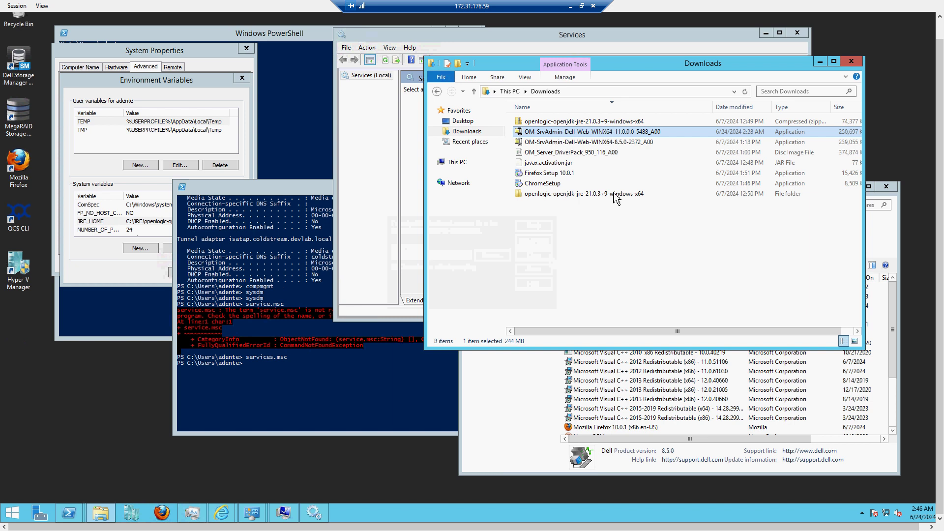
# Open the windows folder inside the newly extracted OpenManage folder on Local Disk (C:).
pyautogui.click(482, 135)
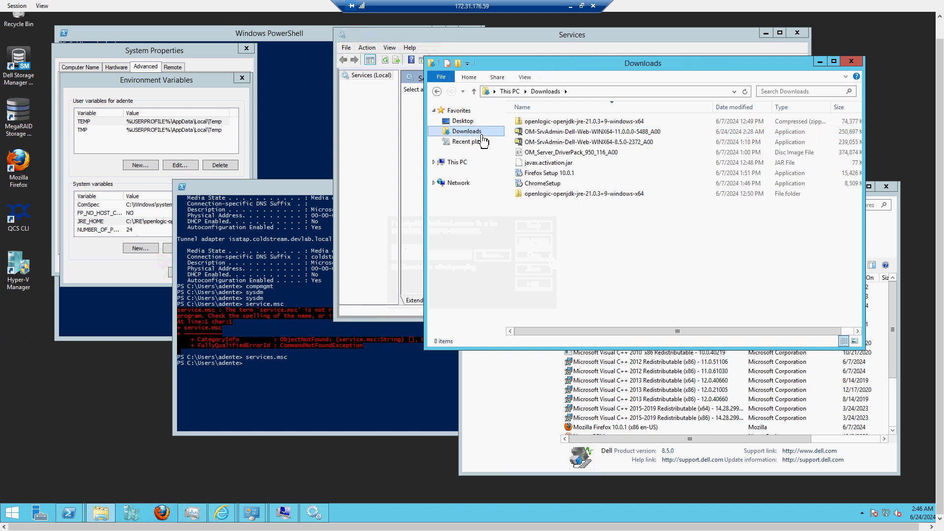
pyautogui.click(457, 162)
pyautogui.doubleClick(570, 221)
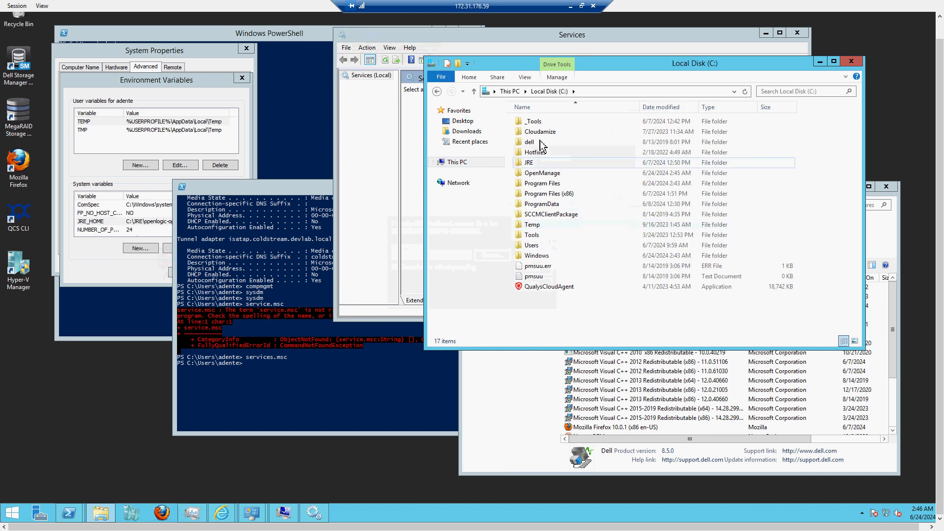
pyautogui.doubleClick(544, 172)
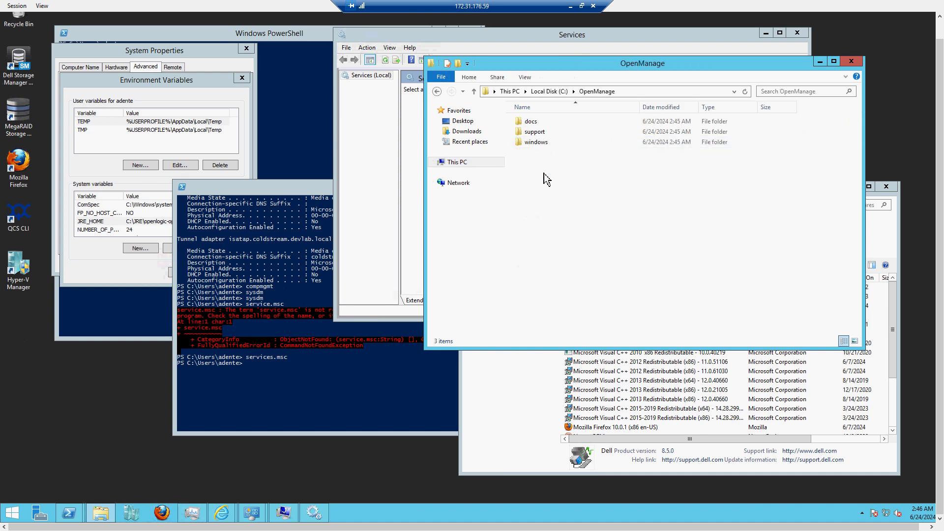
pyautogui.doubleClick(542, 147)
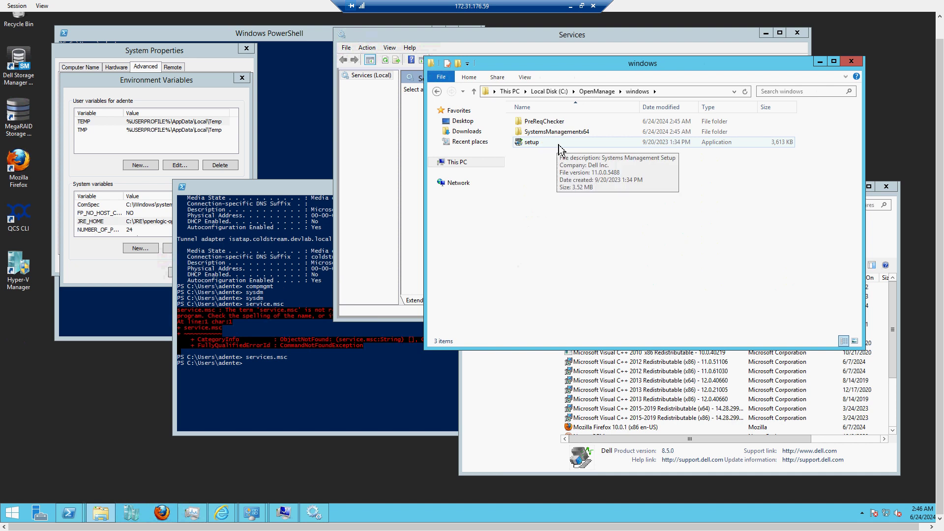
# Run setup from the OpenManage windows folder and allow it to make changes to the computer.
pyautogui.click(559, 147)
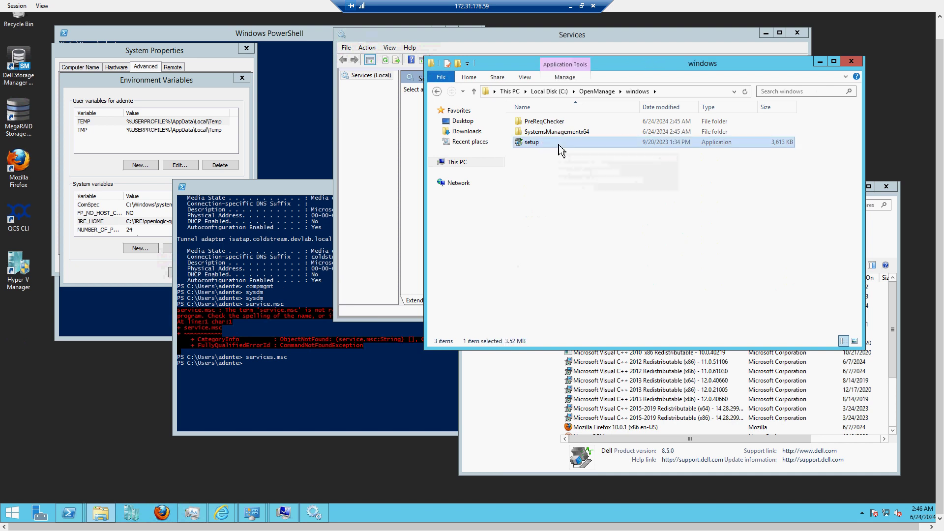
pyautogui.doubleClick(559, 146)
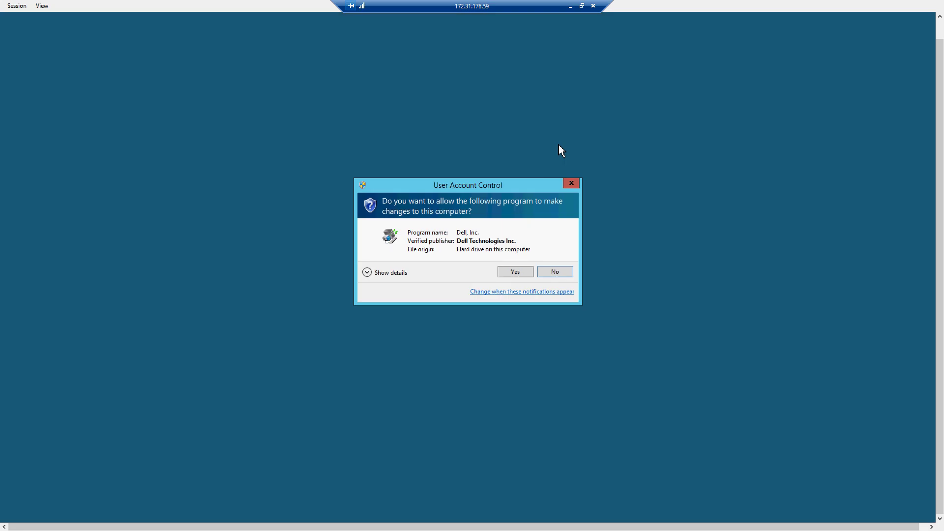
pyautogui.click(516, 273)
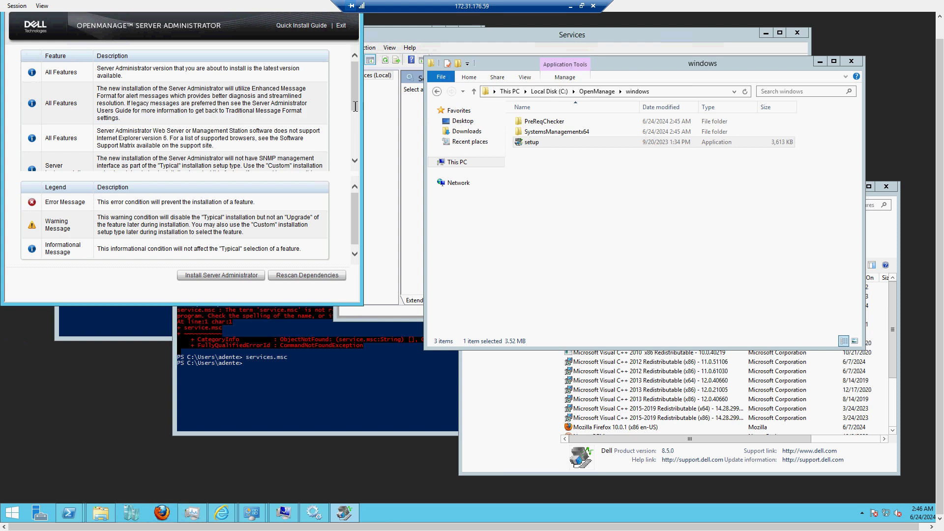
# Review the prerequisite check results and configure the HTTPS listener for Windows Remote Management from the Remote Enablement warning.
pyautogui.moveTo(356, 104); pyautogui.dragTo(357, 138)
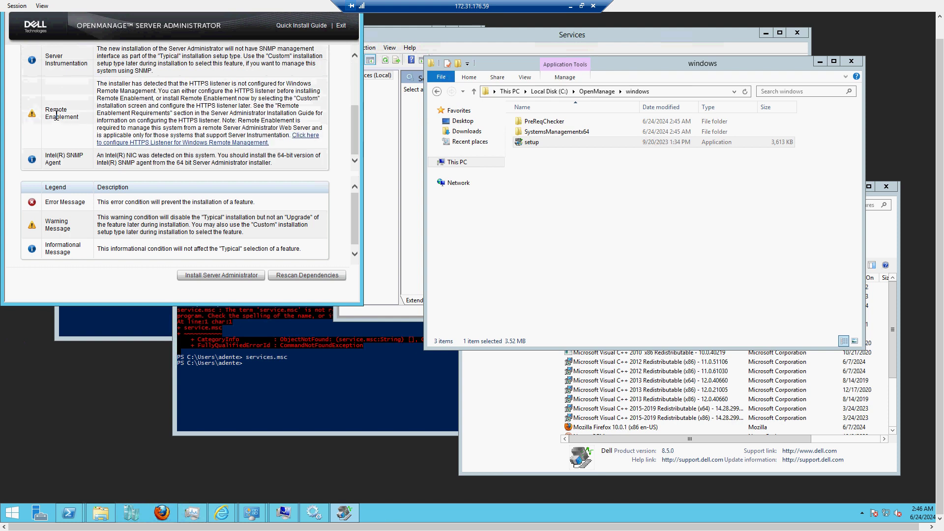
pyautogui.click(308, 142)
pyautogui.click(211, 174)
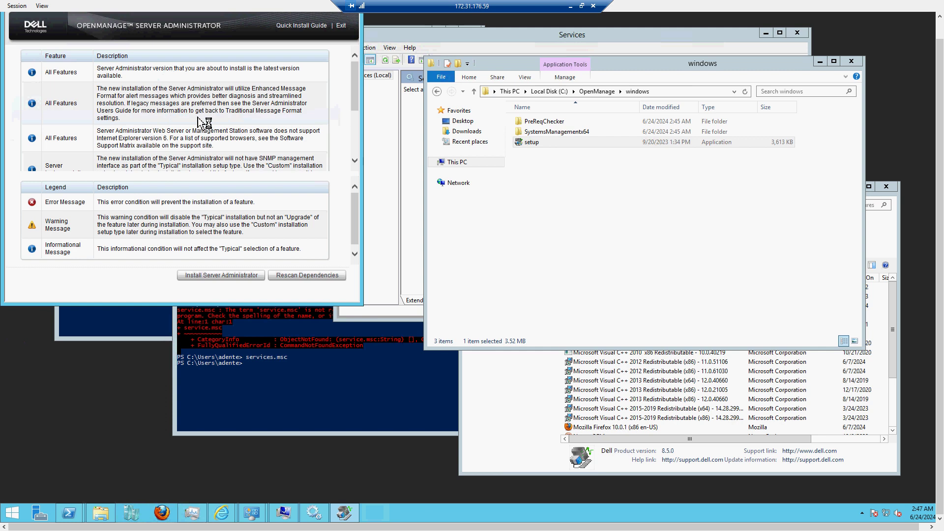
# Start the Server Administrator installation and accept the license agreement terms in the install wizard.
pyautogui.click(227, 277)
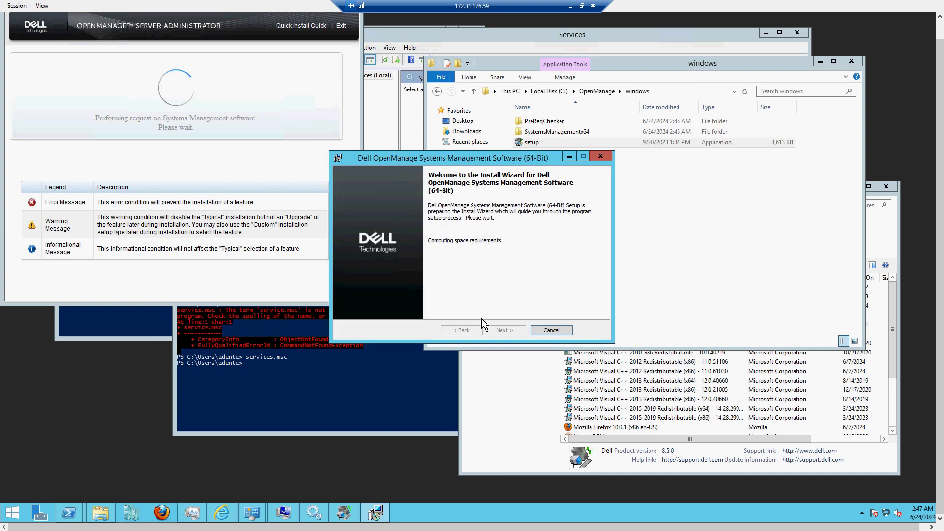
pyautogui.click(502, 331)
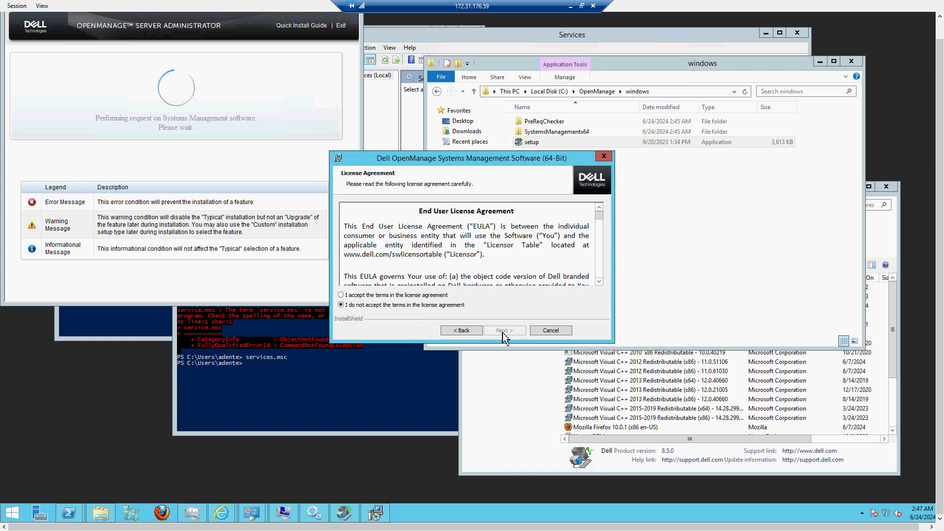
pyautogui.click(388, 297)
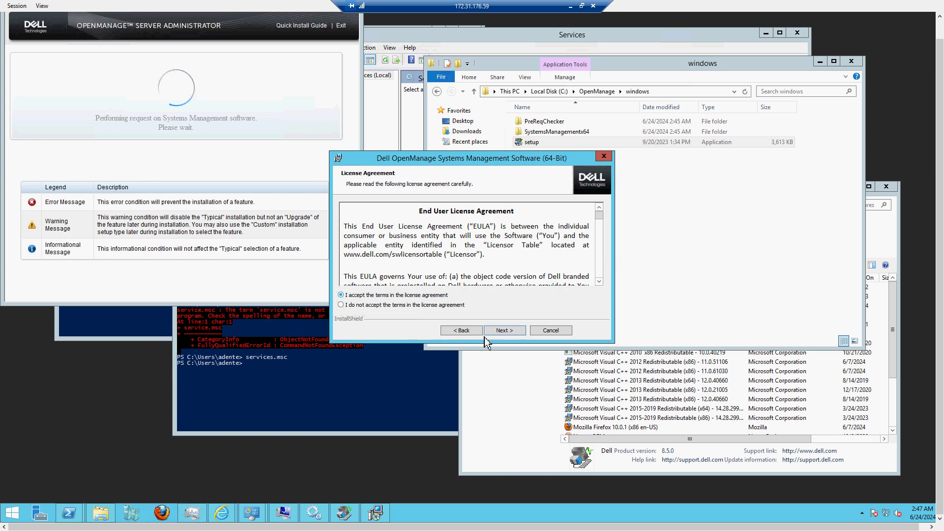
pyautogui.click(505, 331)
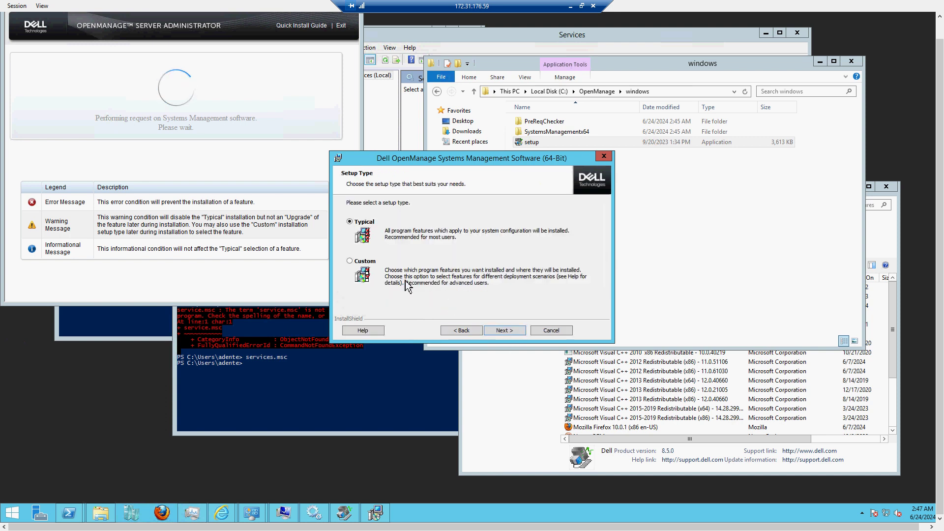
# Choose the Custom setup type and set Remote Enablement and SNMP to be installed on the local hard drive.
pyautogui.click(360, 264)
pyautogui.click(505, 331)
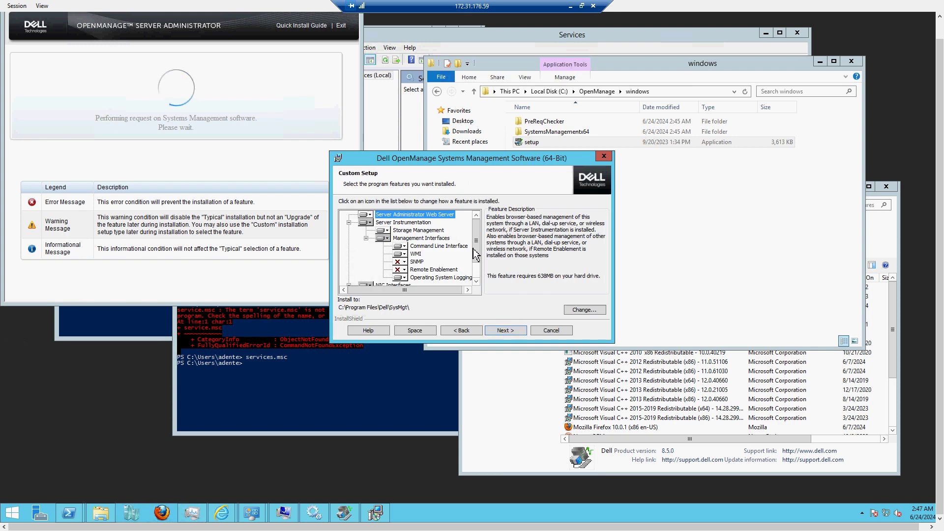
pyautogui.click(403, 270)
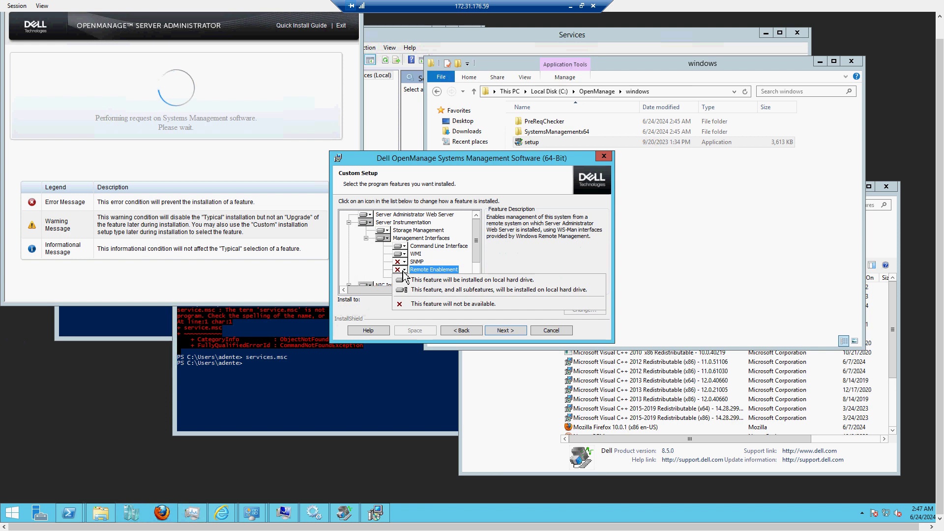
pyautogui.click(434, 280)
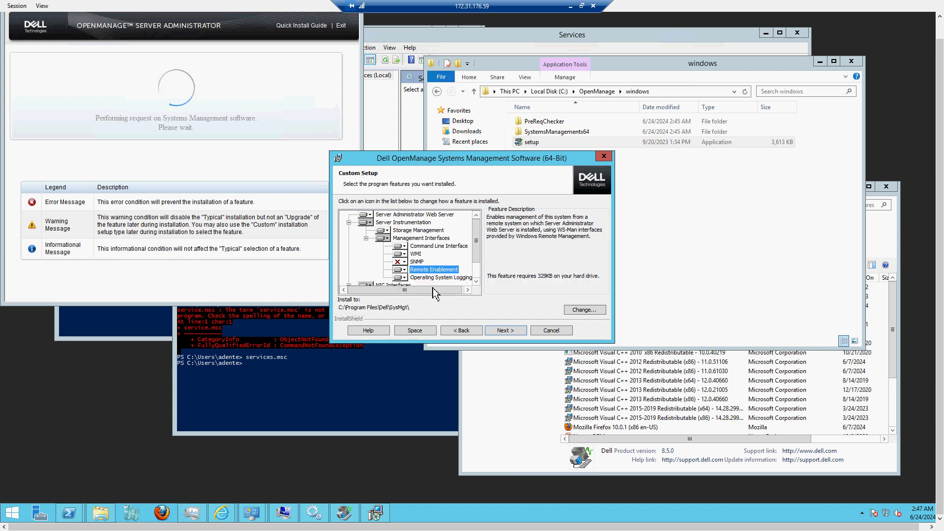
pyautogui.click(404, 264)
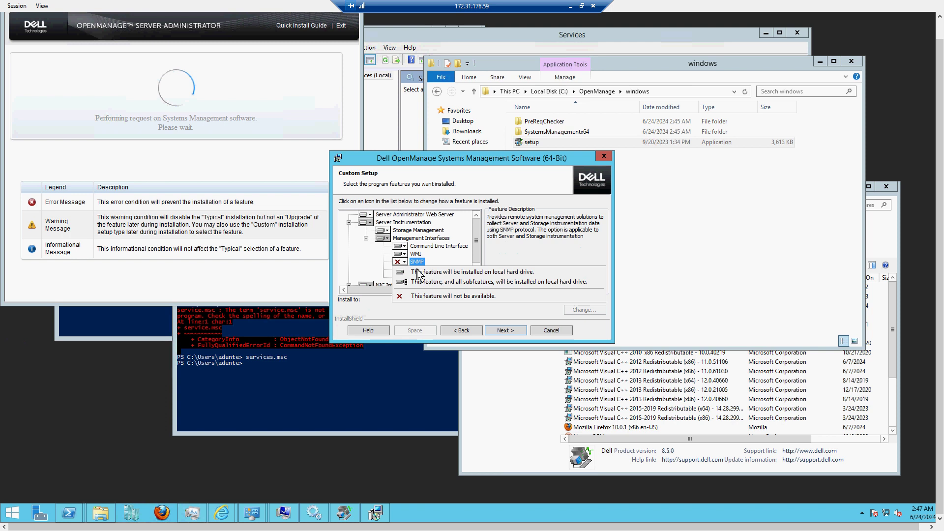
pyautogui.click(428, 272)
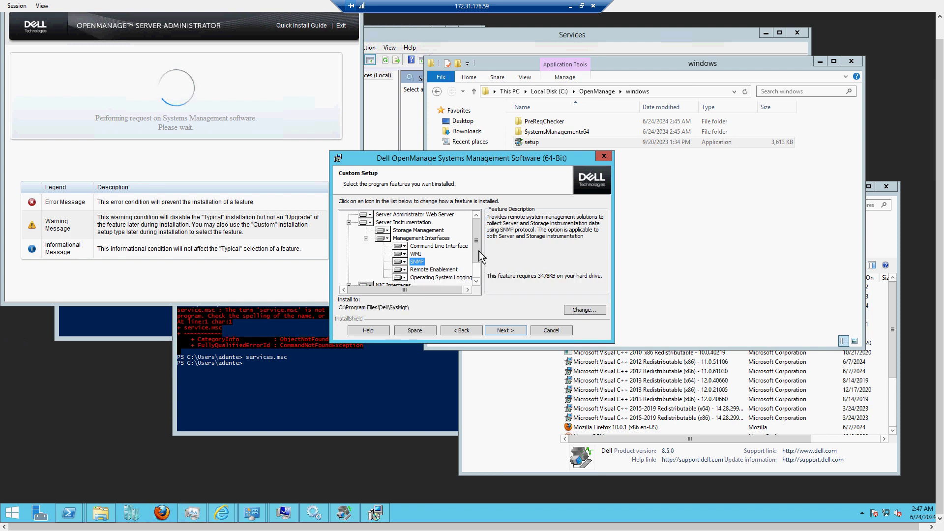
# Set Broadcom SNMP Agent under NIC Interfaces to install on the local hard drive and review the complete feature list.
pyautogui.scroll(-1, 476, 253)
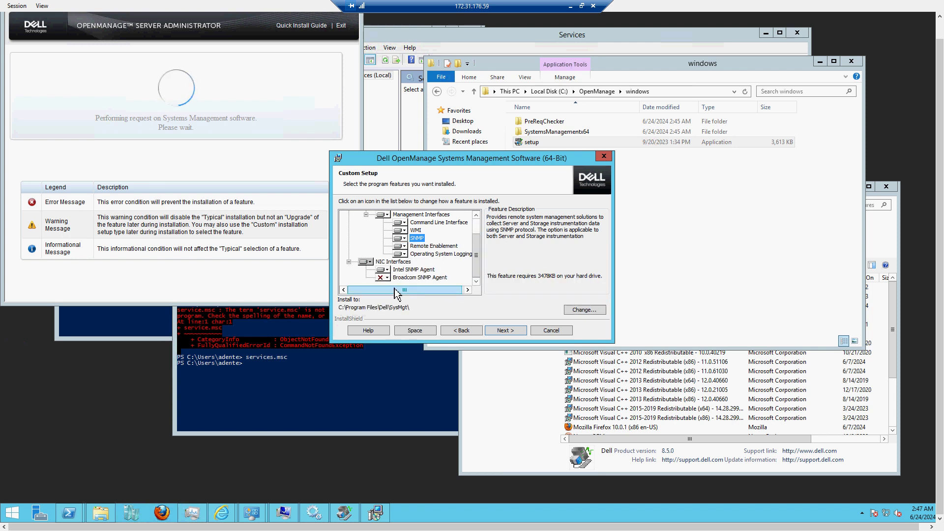
pyautogui.click(389, 278)
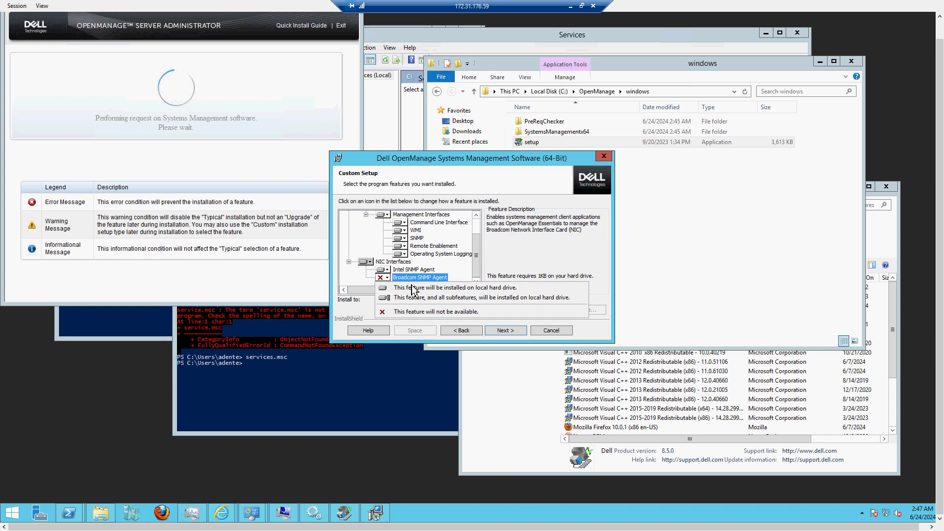
pyautogui.click(412, 289)
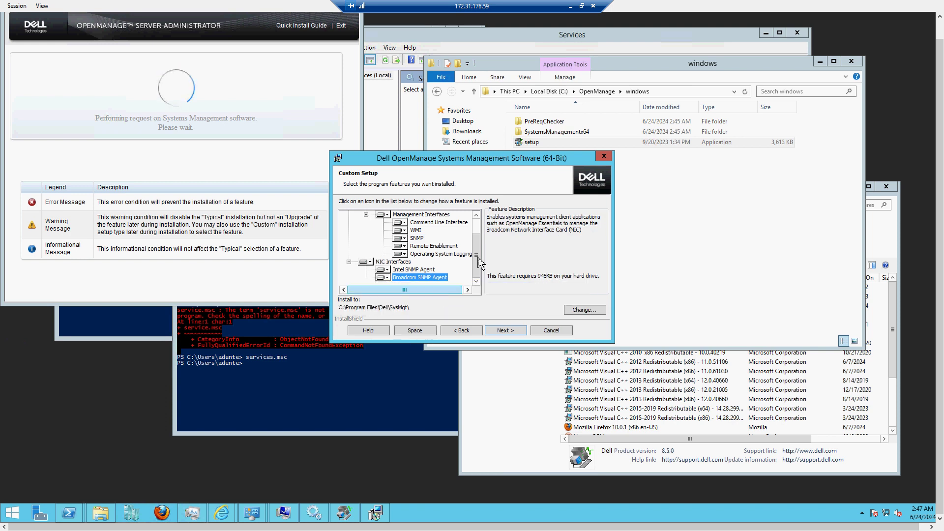
pyautogui.scroll(2, 476, 266)
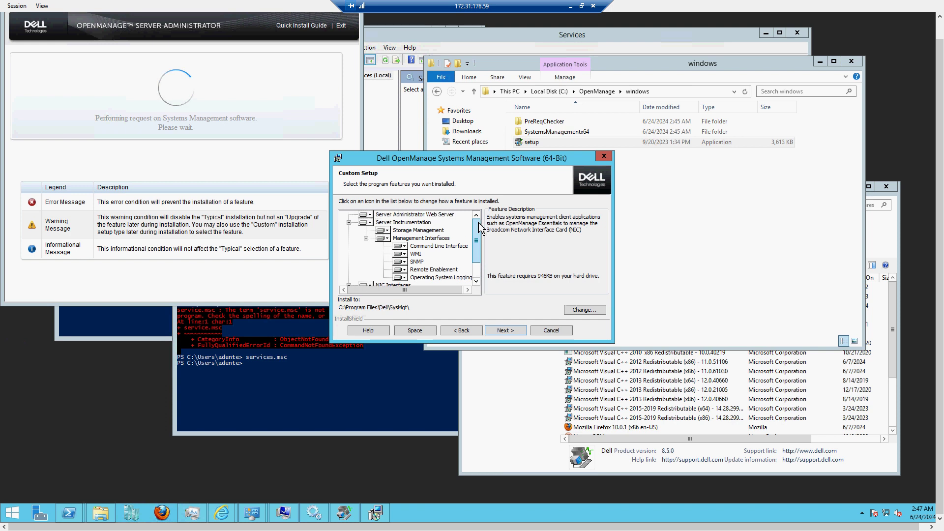
pyautogui.scroll(-2, 475, 273)
pyautogui.scroll(2, 474, 249)
pyautogui.scroll(-2, 480, 263)
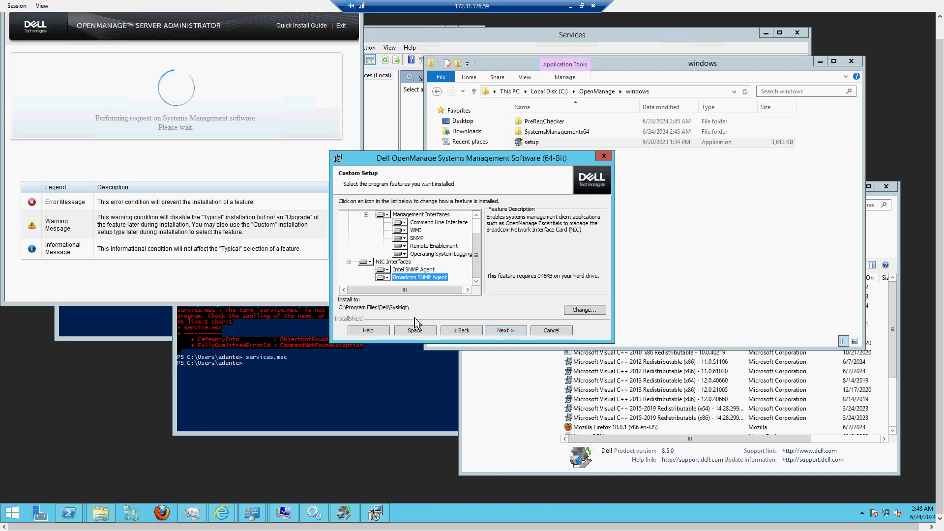
# Keep Enhanced Message Format for alerts, install the selected features to C:\Program Files\Dell\SysMgt\, and finish the wizard.
pyautogui.click(501, 338)
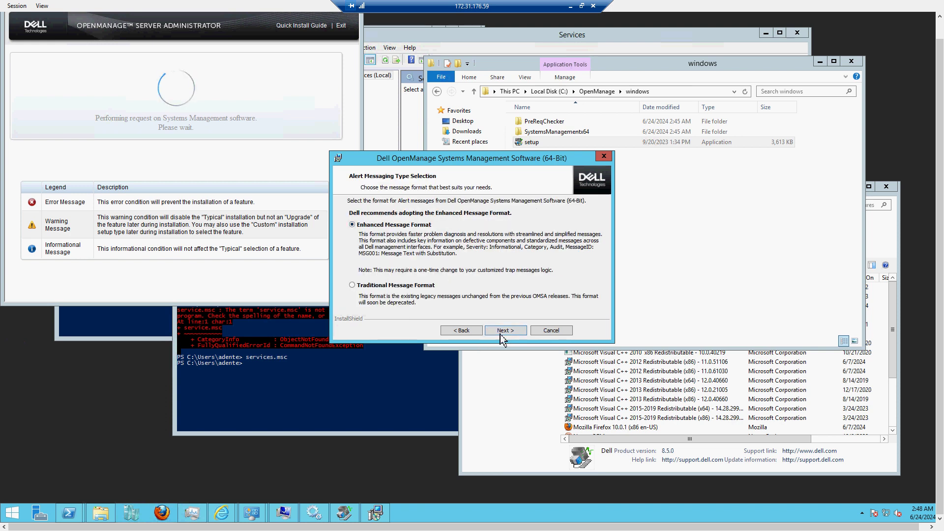
pyautogui.click(502, 330)
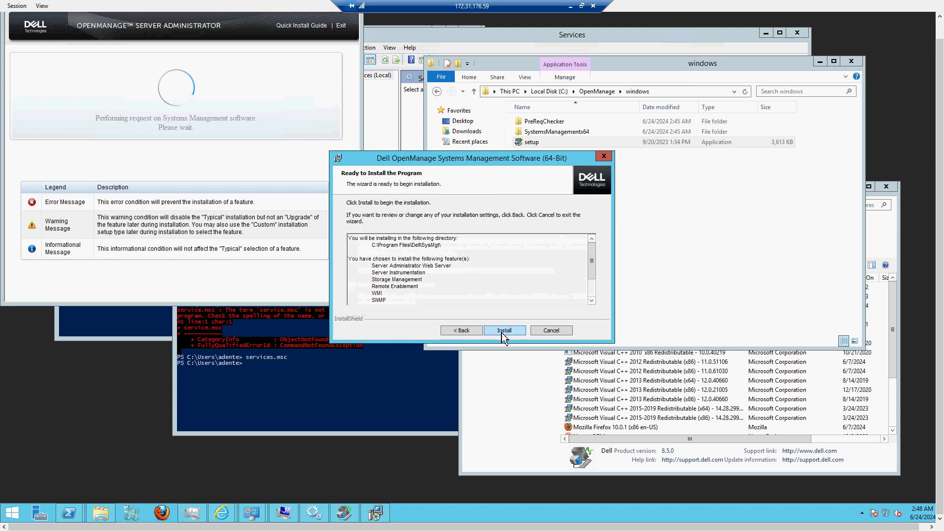
pyautogui.click(501, 331)
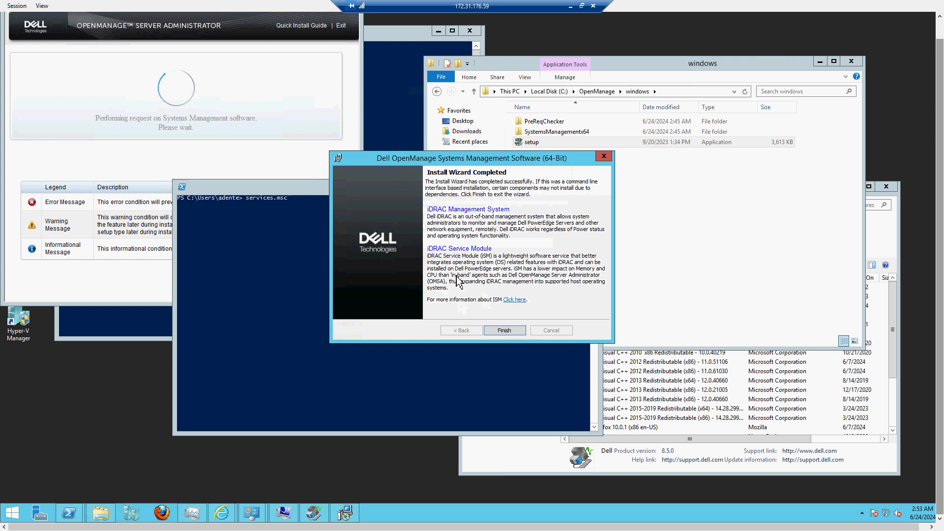
pyautogui.click(504, 331)
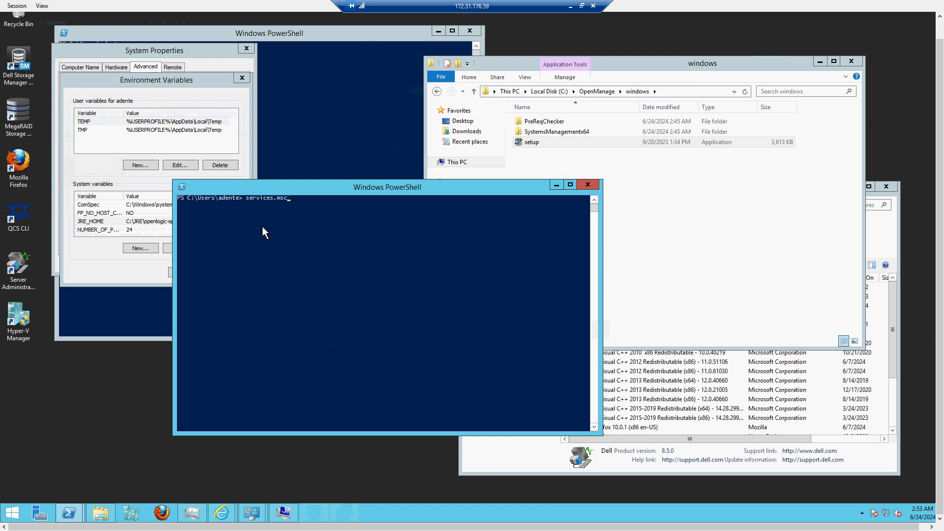
# Launch services.msc from PowerShell and check the status and startup type of the DSM SA services.
pyautogui.press('Return')
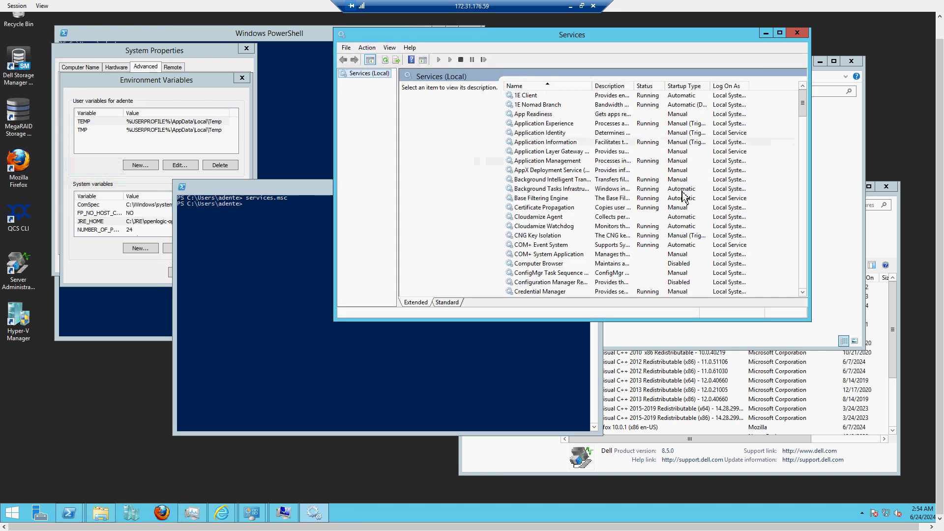
pyautogui.click(804, 252)
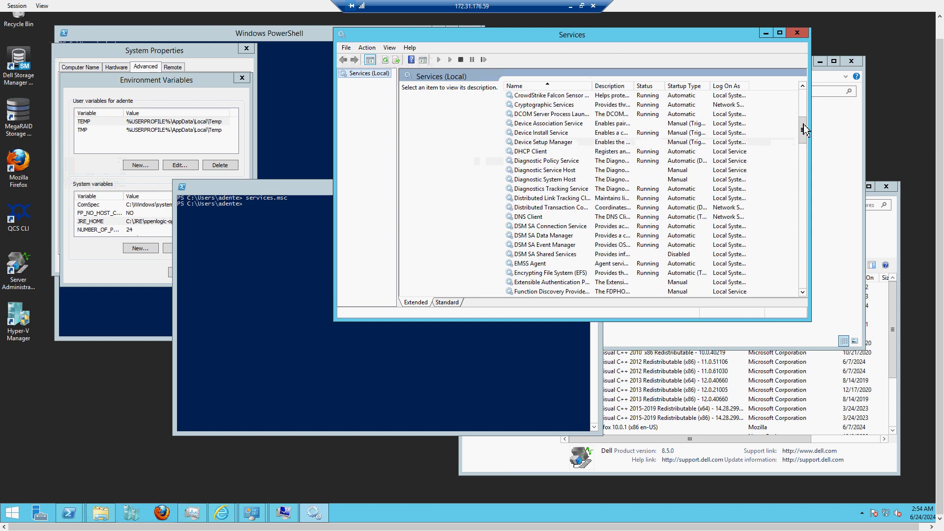
pyautogui.moveTo(803, 130); pyautogui.dragTo(803, 137)
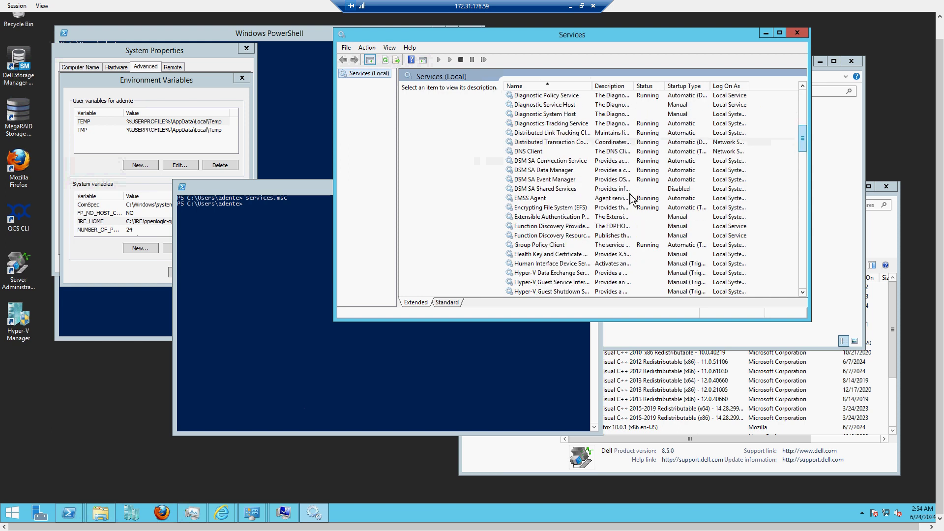
pyautogui.click(553, 163)
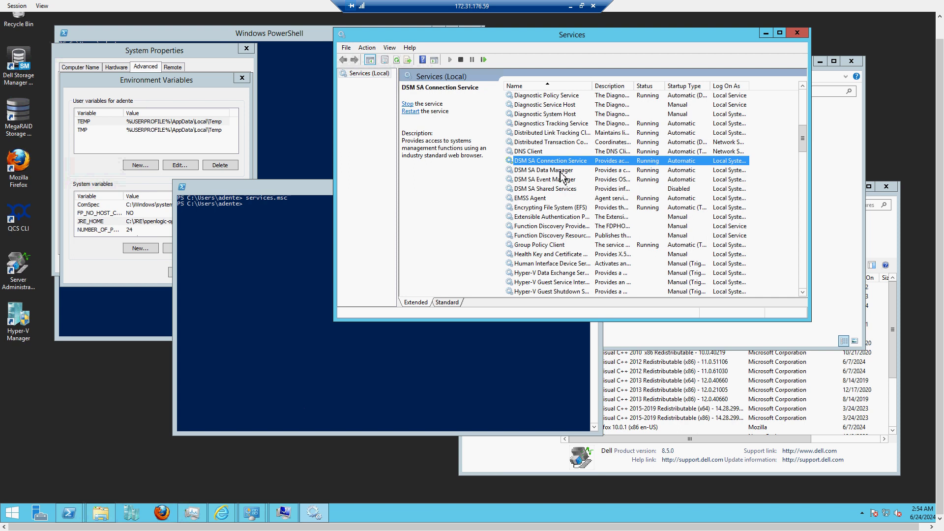
pyautogui.click(581, 169)
pyautogui.click(584, 164)
# Look through the installed programs in Programs and Features and dismiss the leftover OpenManage uninstall error message.
pyautogui.click(681, 450)
pyautogui.click(644, 371)
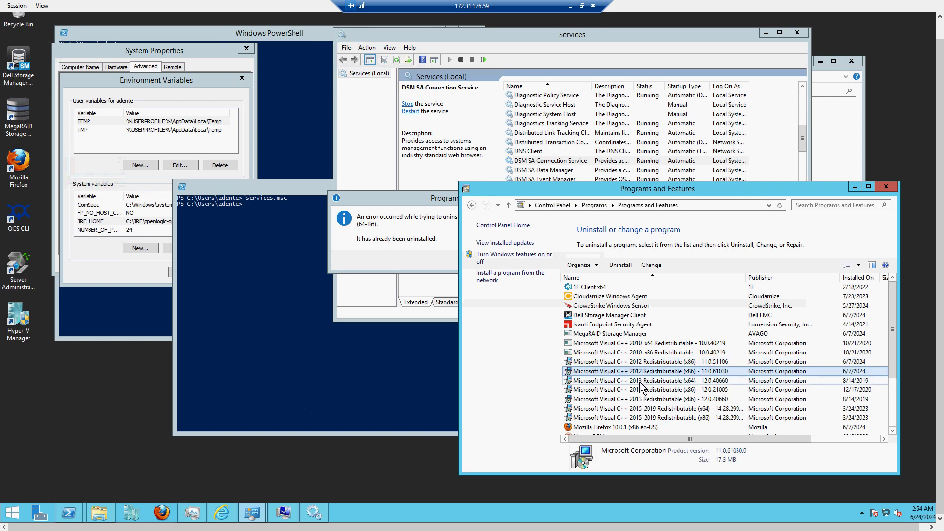
pyautogui.click(640, 381)
pyautogui.click(640, 390)
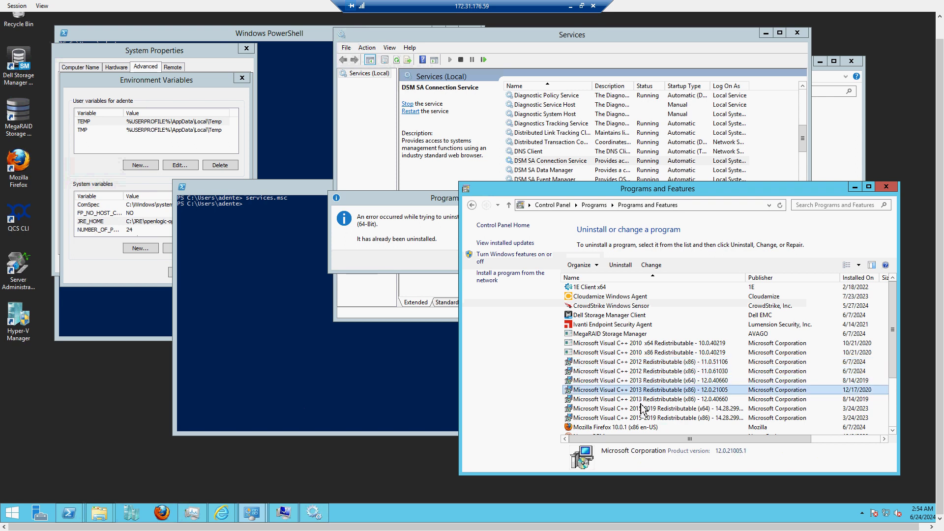
pyautogui.click(642, 399)
pyautogui.click(642, 390)
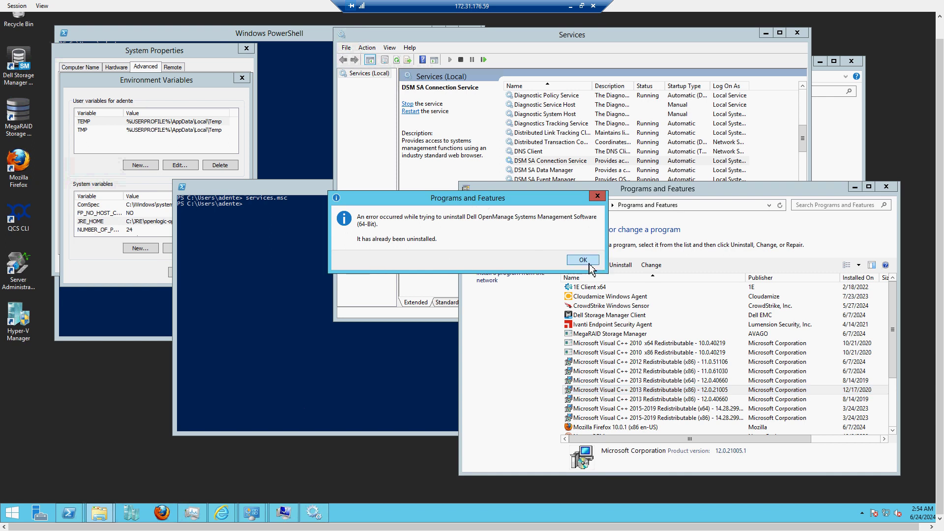
pyautogui.click(584, 261)
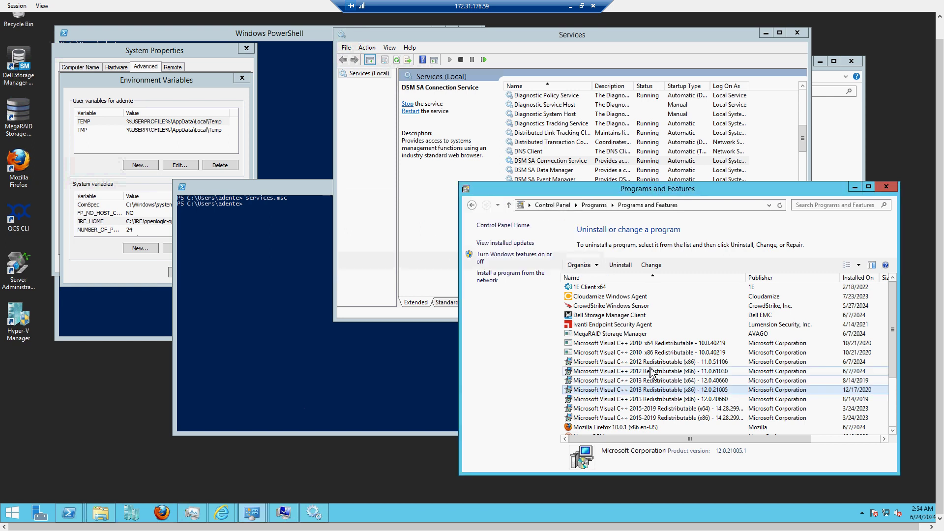
pyautogui.click(650, 365)
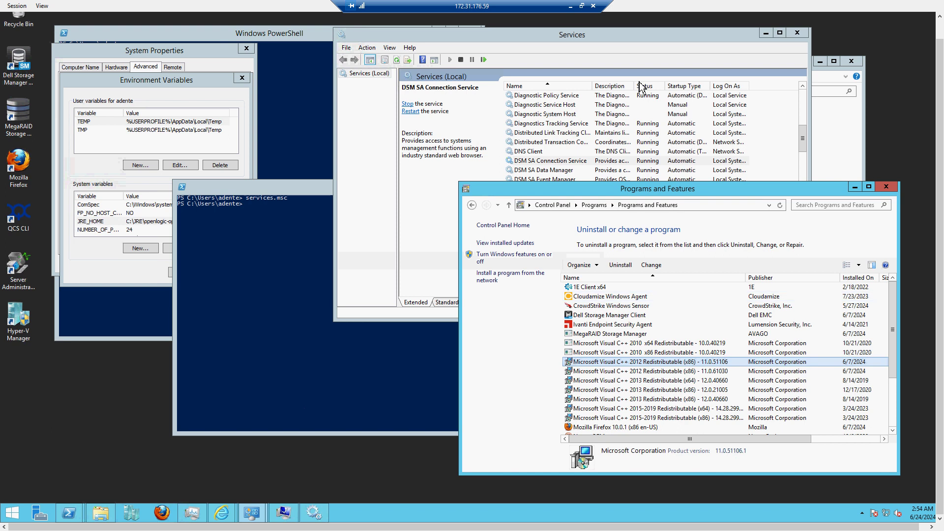
# Set the DSM SA Shared Services startup type to Automatic and start the service.
pyautogui.click(633, 53)
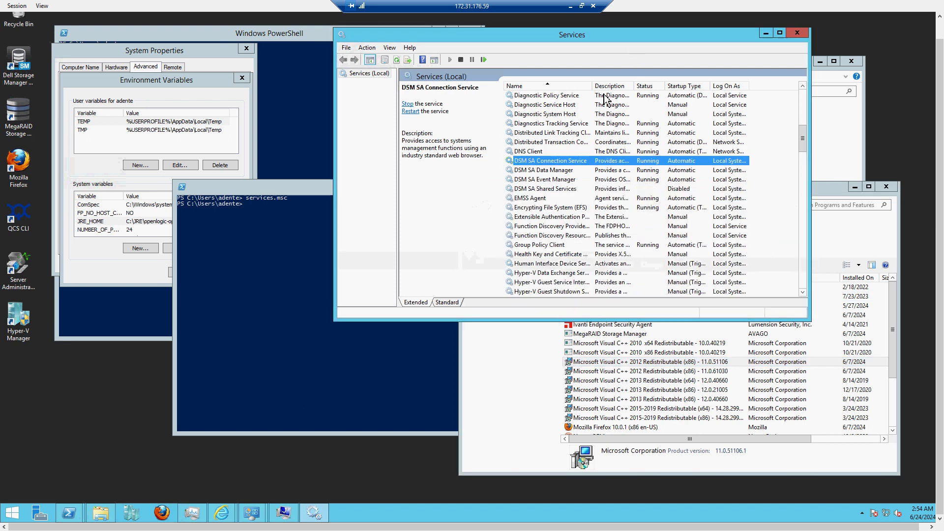
pyautogui.click(566, 191)
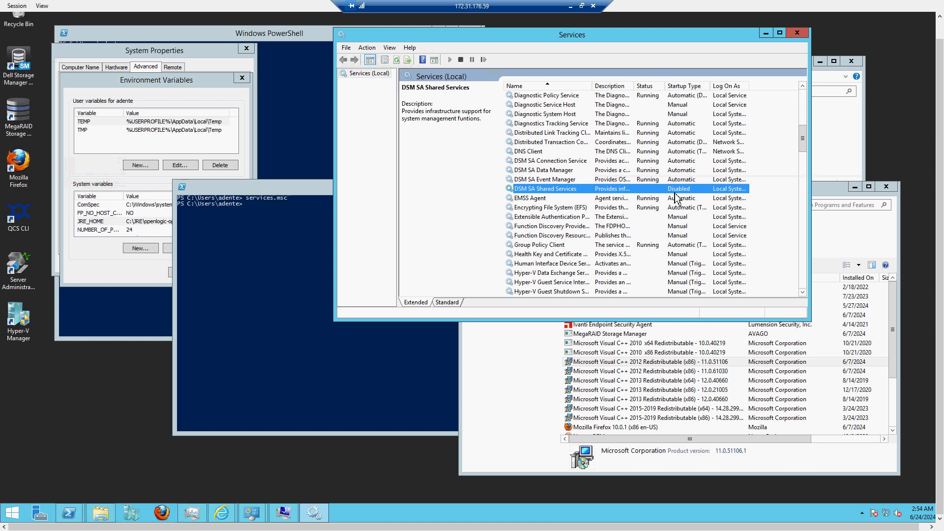
pyautogui.doubleClick(599, 191)
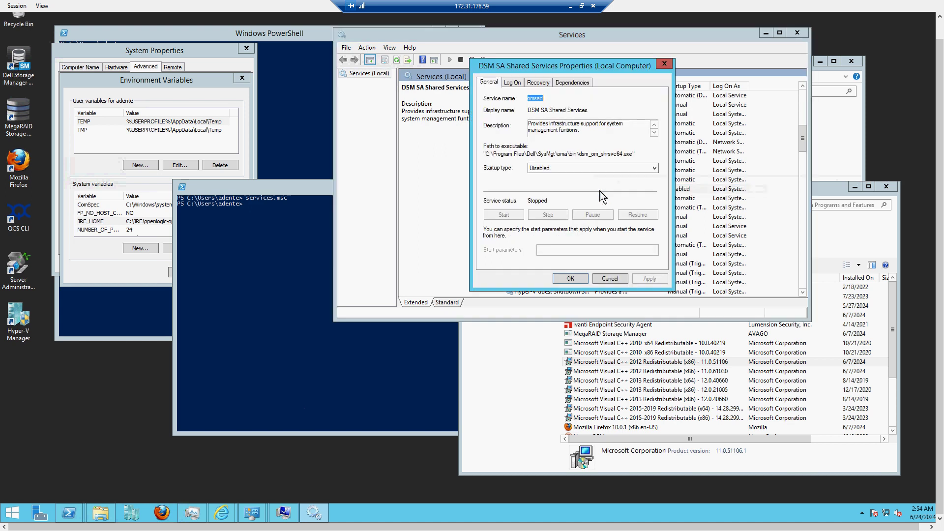
pyautogui.click(581, 169)
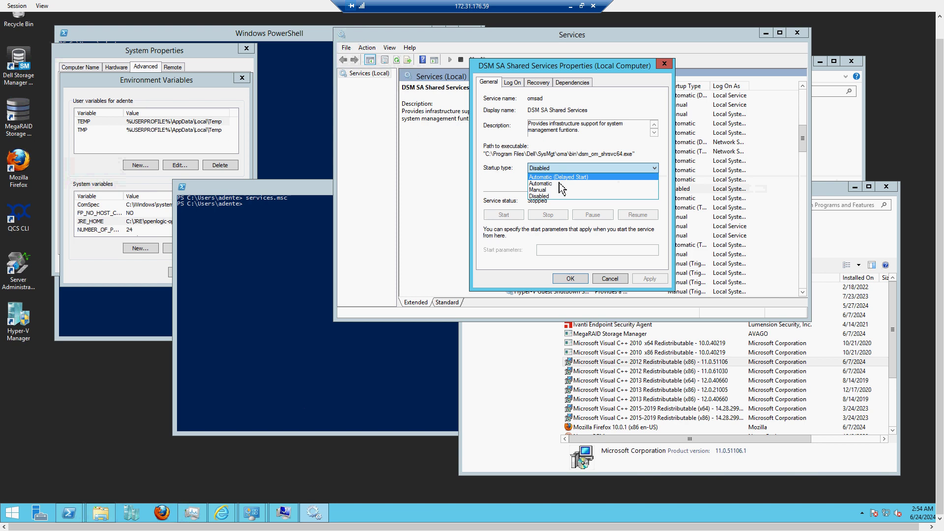
pyautogui.click(561, 184)
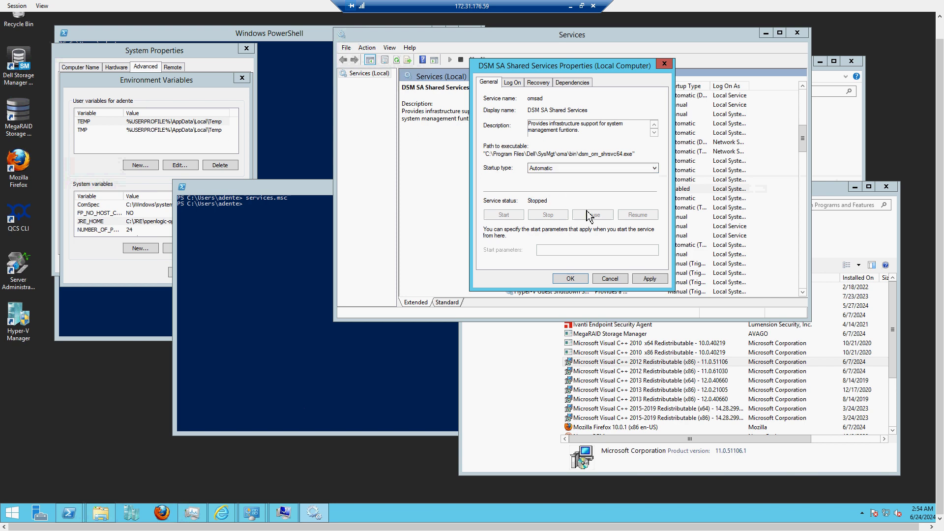
pyautogui.click(649, 279)
pyautogui.click(502, 215)
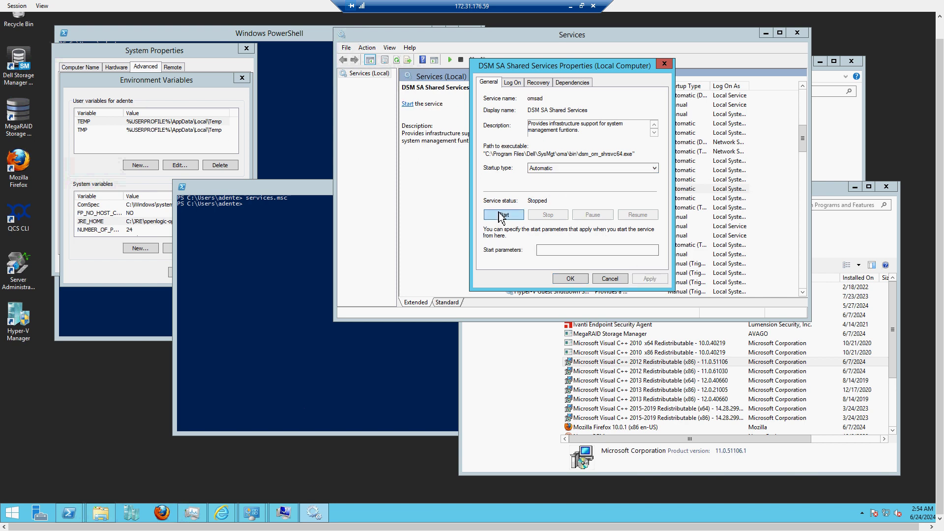
pyautogui.click(570, 279)
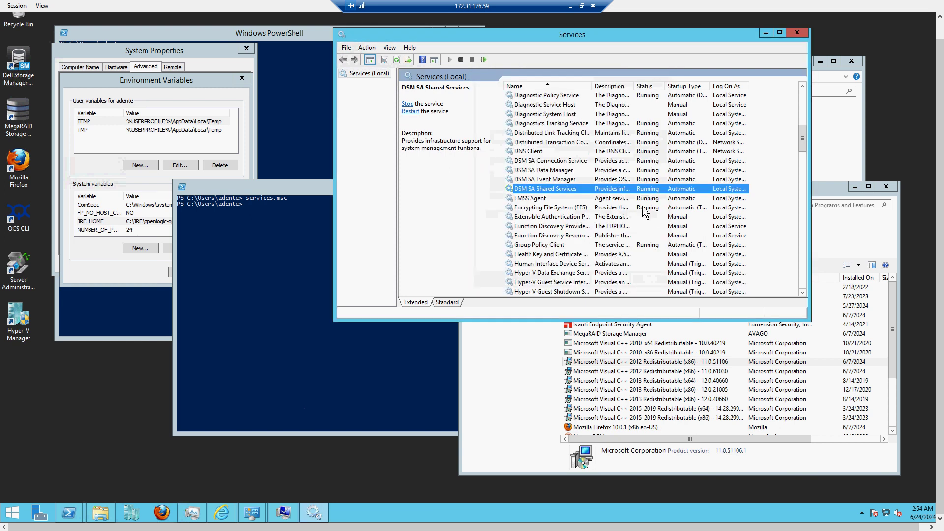
# Check the DSM SA Event Manager, Data Manager and Connection Service entries in the services list.
pyautogui.click(547, 179)
pyautogui.click(548, 170)
pyautogui.click(549, 162)
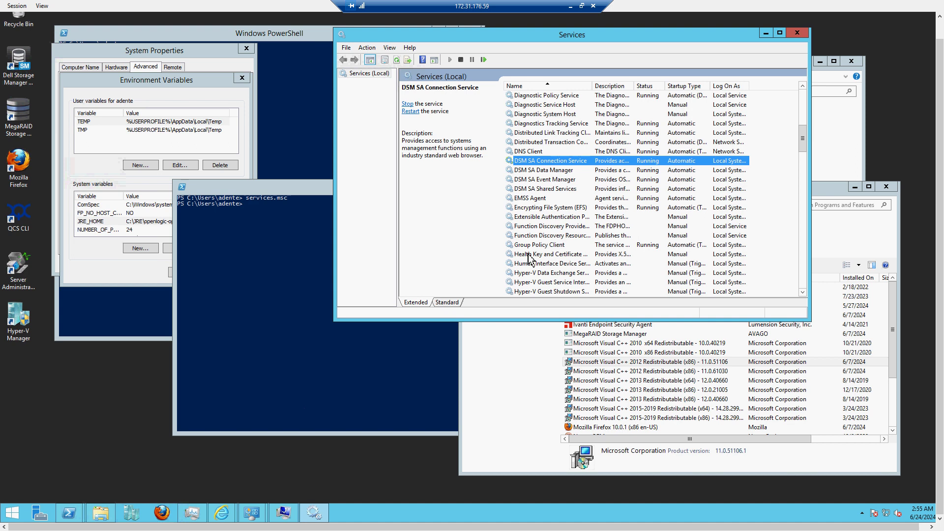
# Launch Server Administrator on the server, continue past the certificate warning to its Health page, and log out again.
pyautogui.click(22, 275)
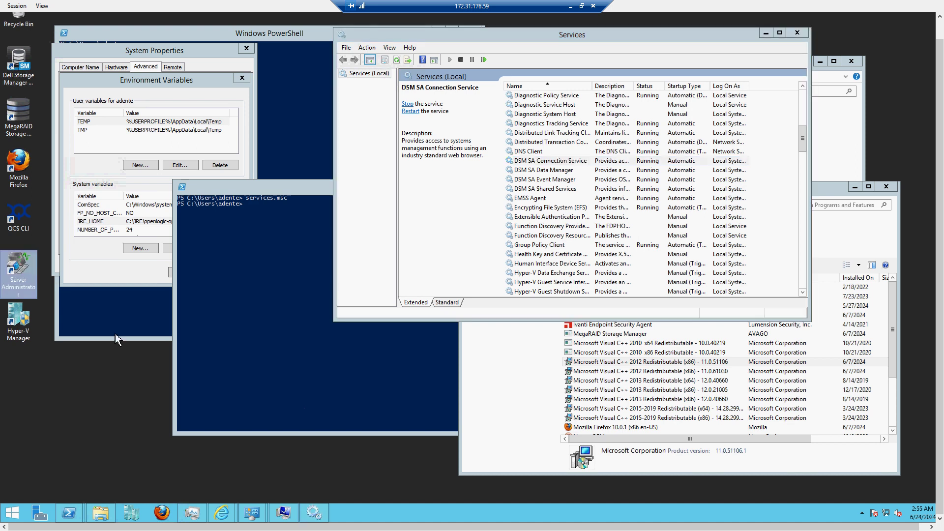
pyautogui.doubleClick(19, 303)
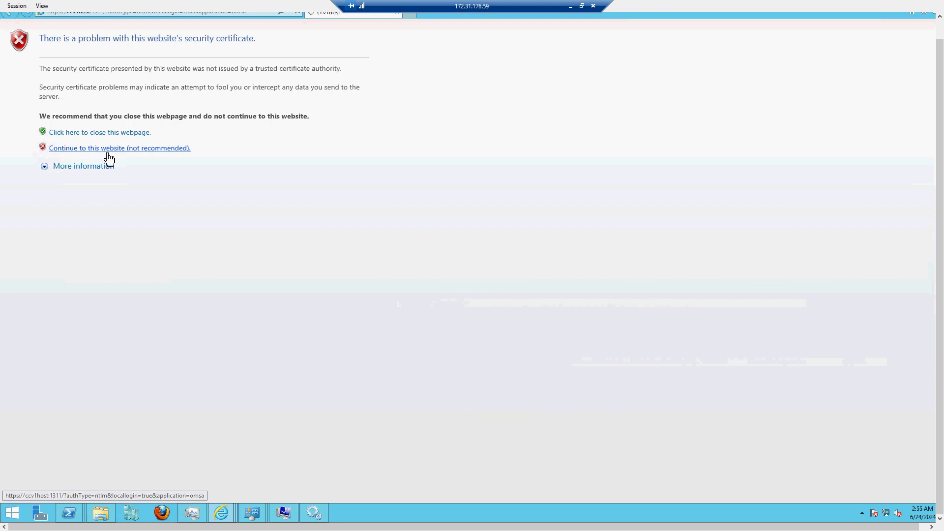
pyautogui.click(108, 153)
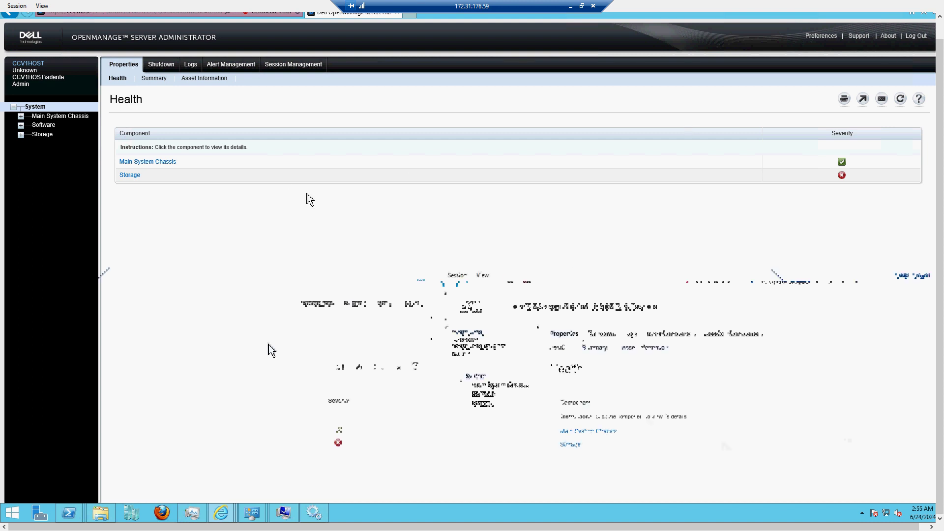
pyautogui.click(923, 38)
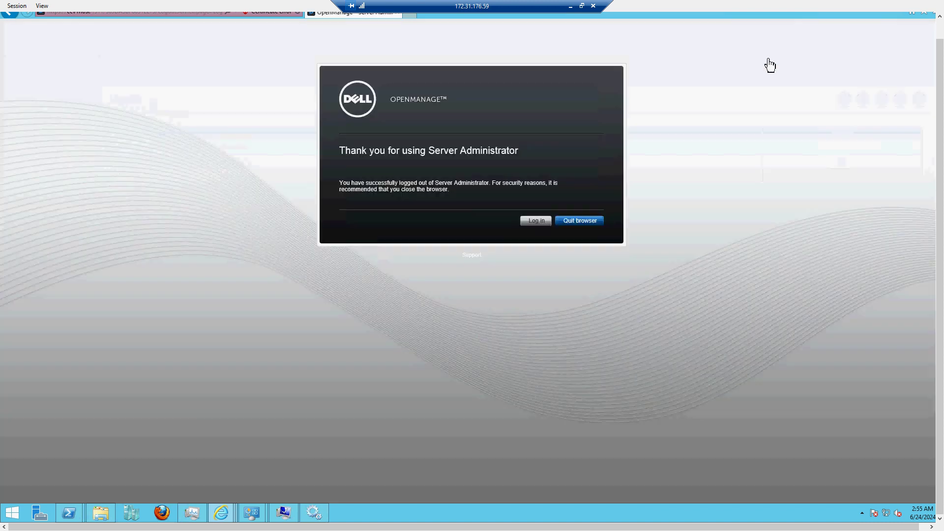
pyautogui.click(532, 221)
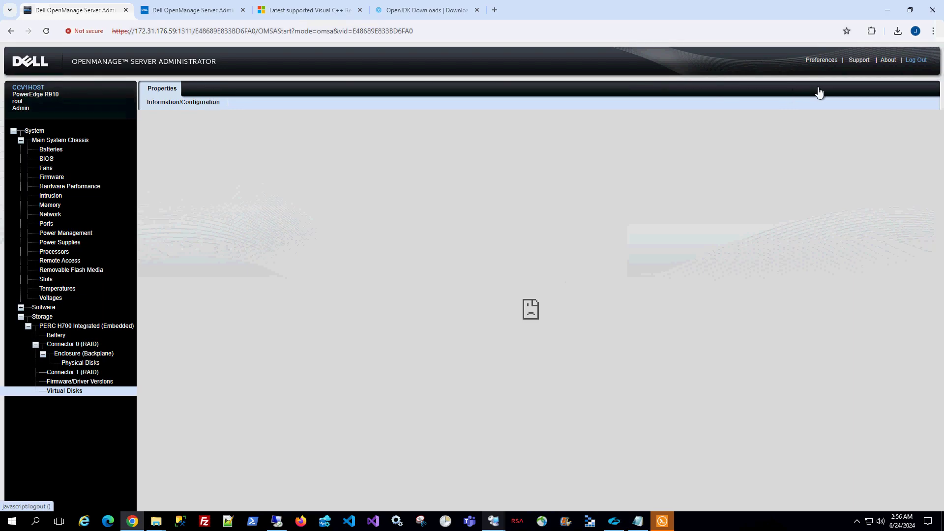
# In the local Chrome browser, log out of the old Server Administrator session and proceed past the certificate warning for 172.31.176.59.
pyautogui.click(919, 61)
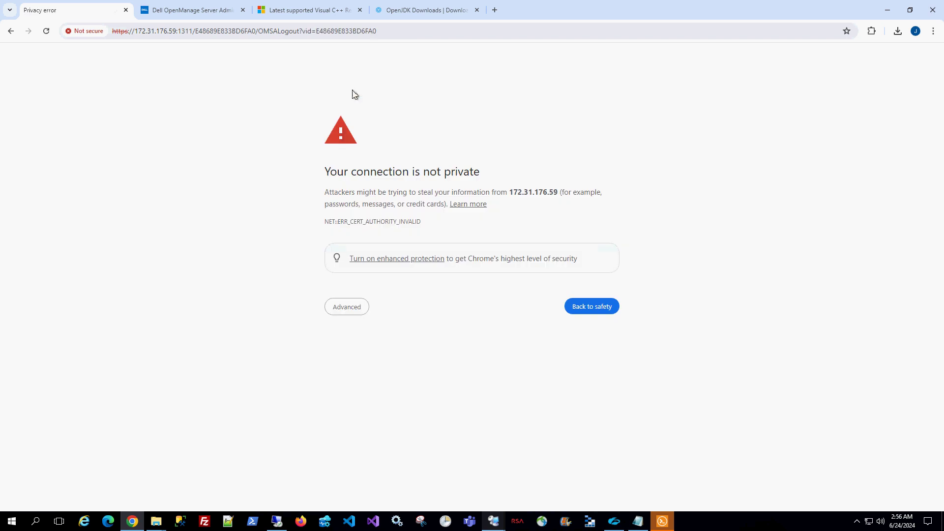
pyautogui.click(149, 31)
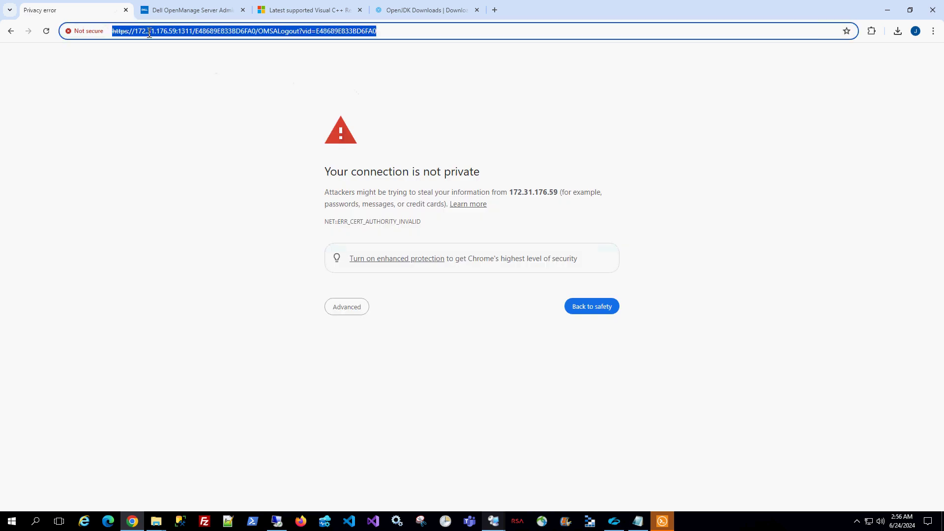
pyautogui.click(177, 32)
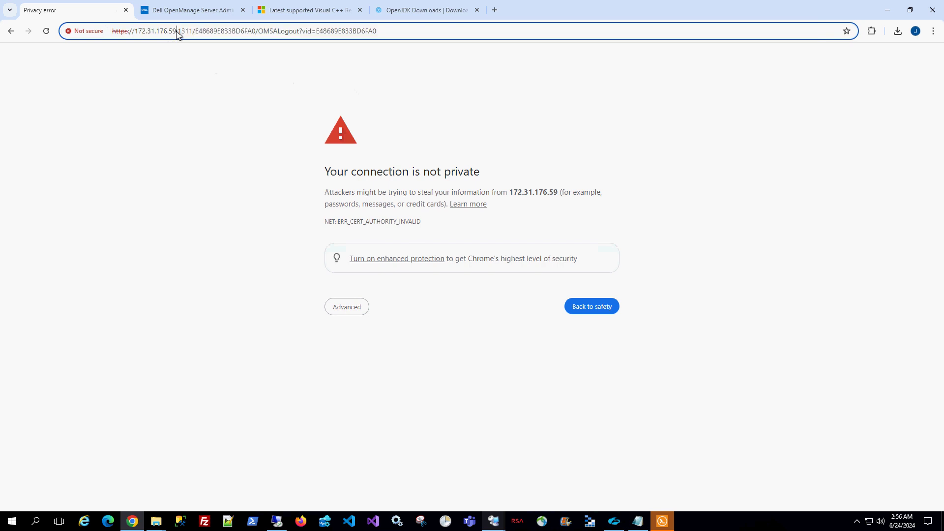
pyautogui.click(348, 313)
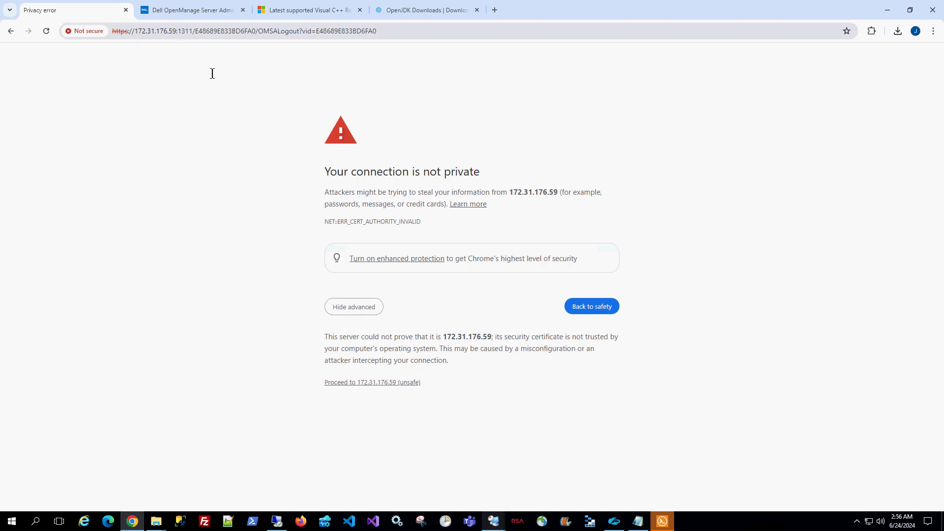
pyautogui.click(358, 383)
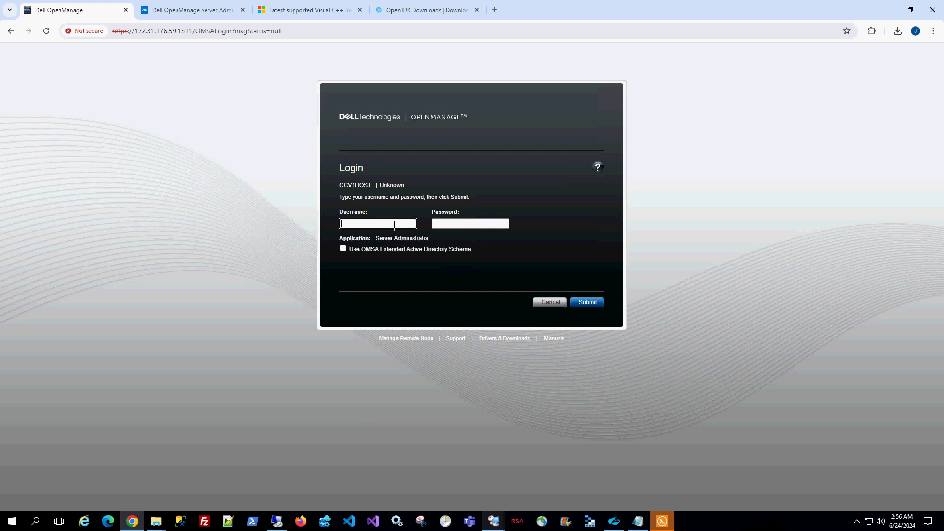
# Log in to Server Administrator as root with the account password.
pyautogui.write('oot')
pyautogui.press('Tab')
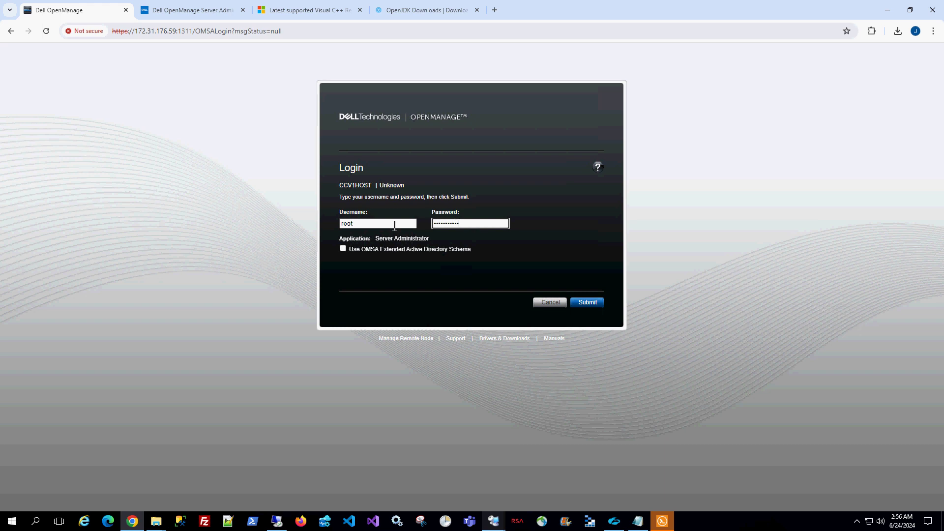
pyautogui.click(395, 226)
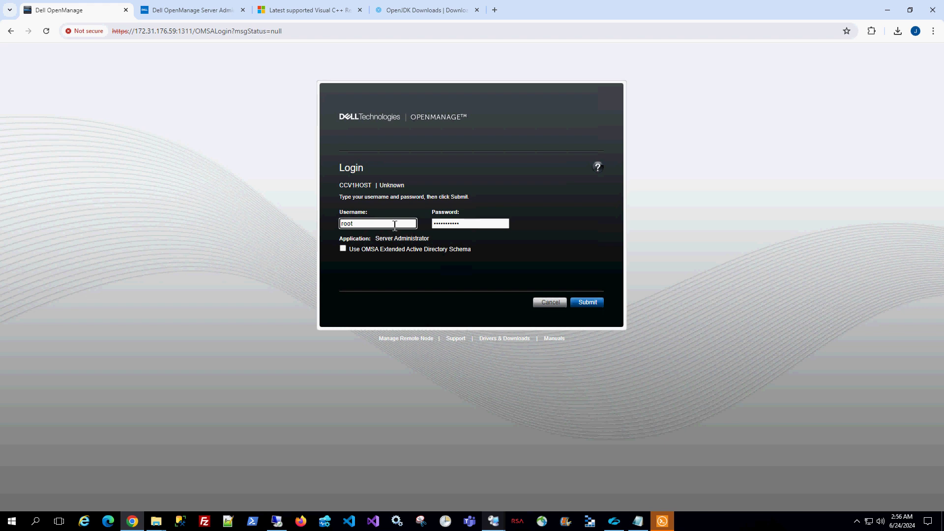
pyautogui.click(357, 226)
pyautogui.click(591, 308)
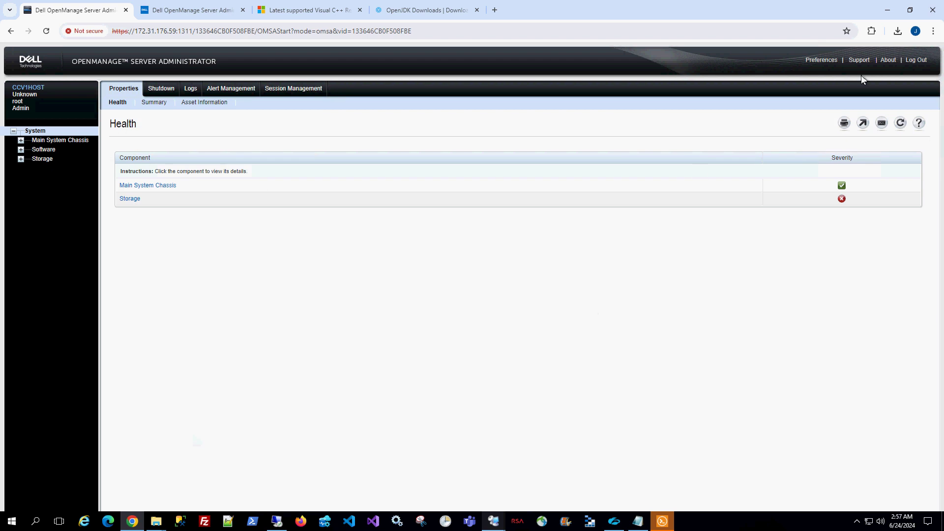
# Check the installed and latest version in Server Administrator's About information, and close it.
pyautogui.click(888, 59)
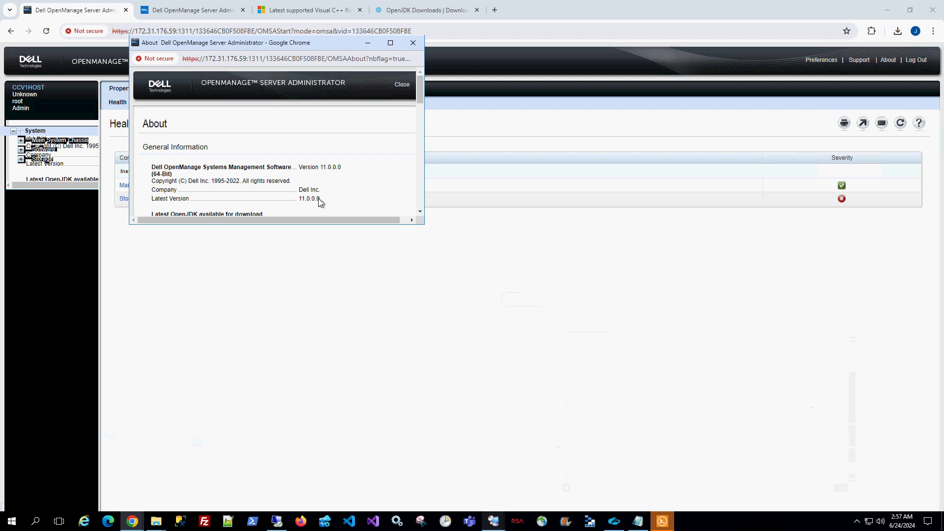
pyautogui.moveTo(320, 199); pyautogui.dragTo(296, 200)
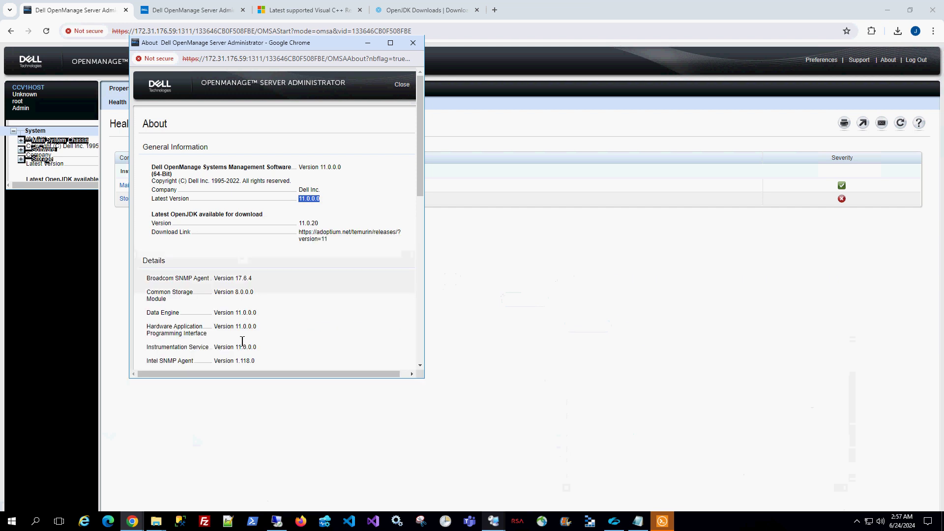
pyautogui.click(413, 45)
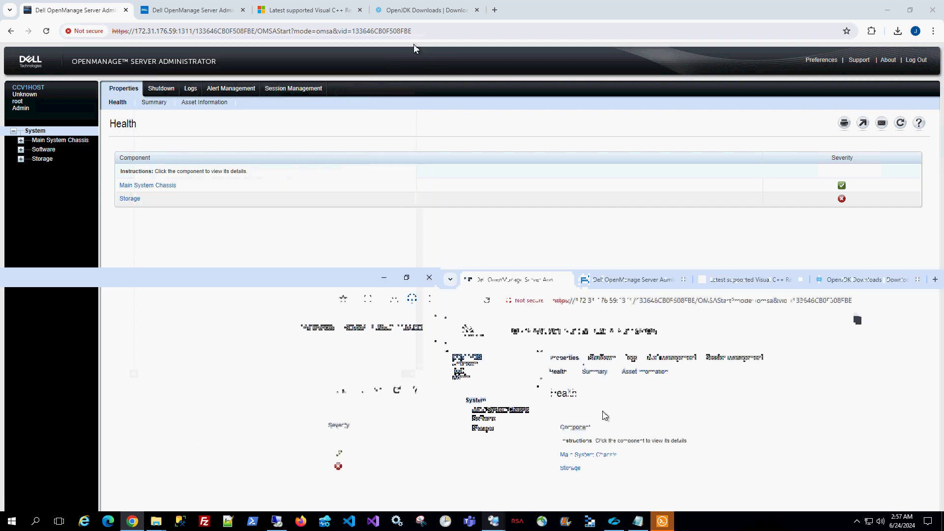
# View the virtual disks on the PERC H700 Integrated controller and examine the Test-RaidRecfg disk's state and reconstruction progress.
pyautogui.click(43, 158)
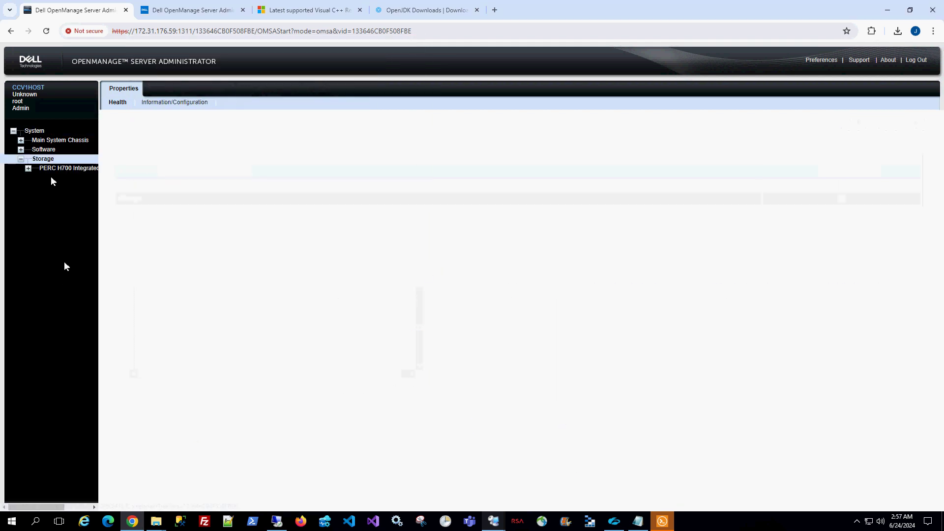
pyautogui.click(51, 169)
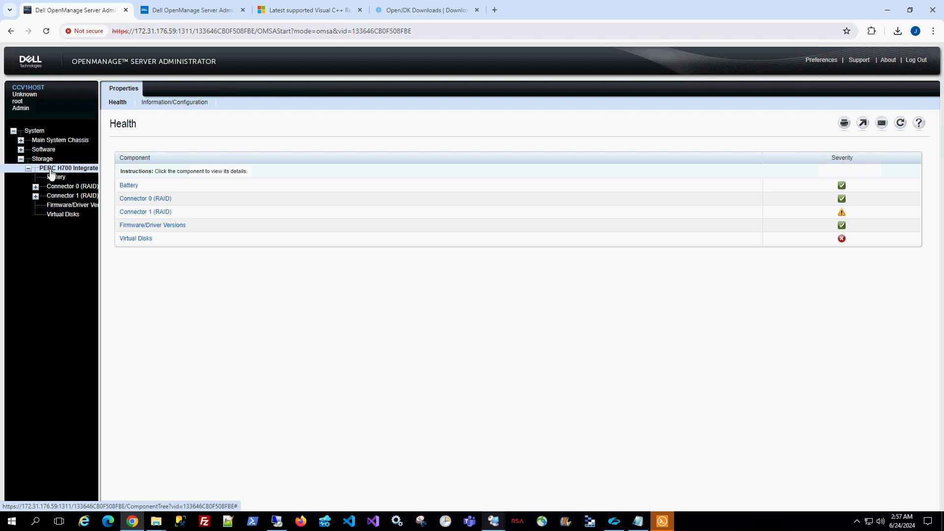
pyautogui.click(141, 239)
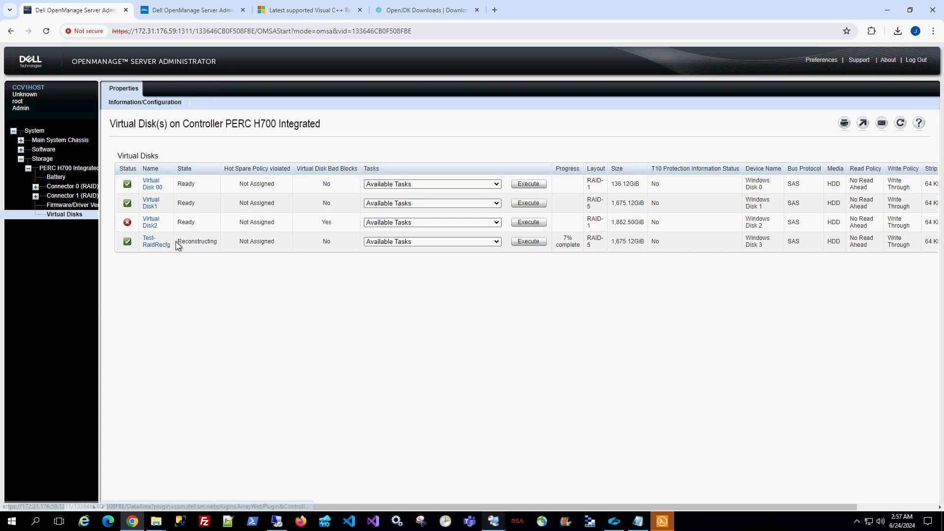
pyautogui.moveTo(178, 244); pyautogui.dragTo(790, 241)
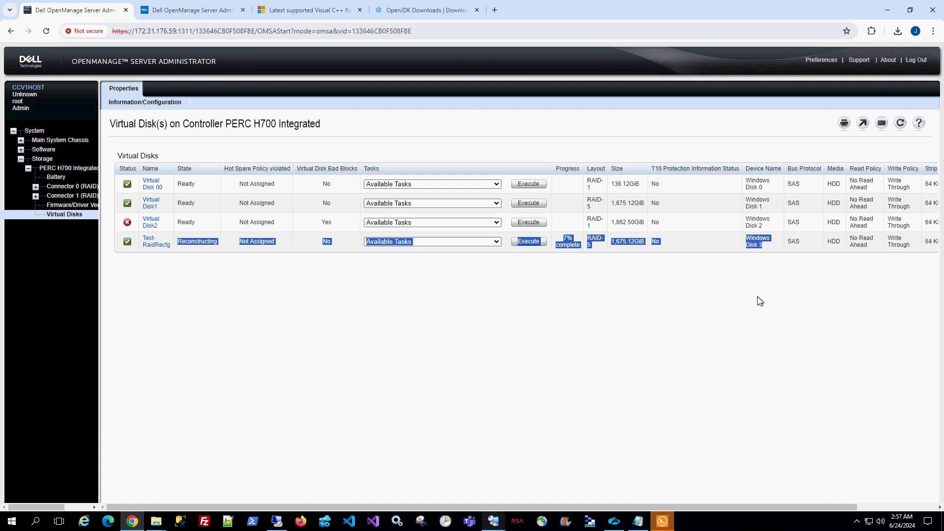
pyautogui.click(496, 391)
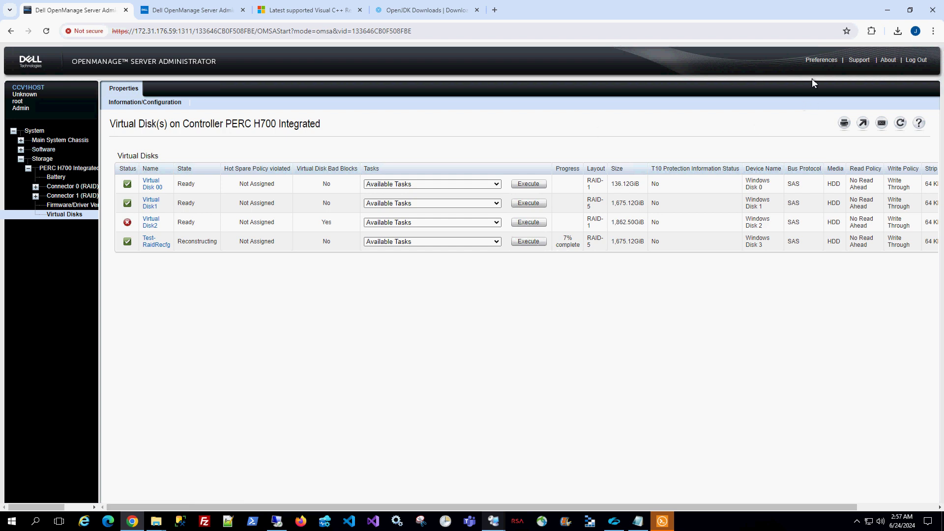
# Disable the session timeout in the General Settings server preferences and apply the change.
pyautogui.click(820, 58)
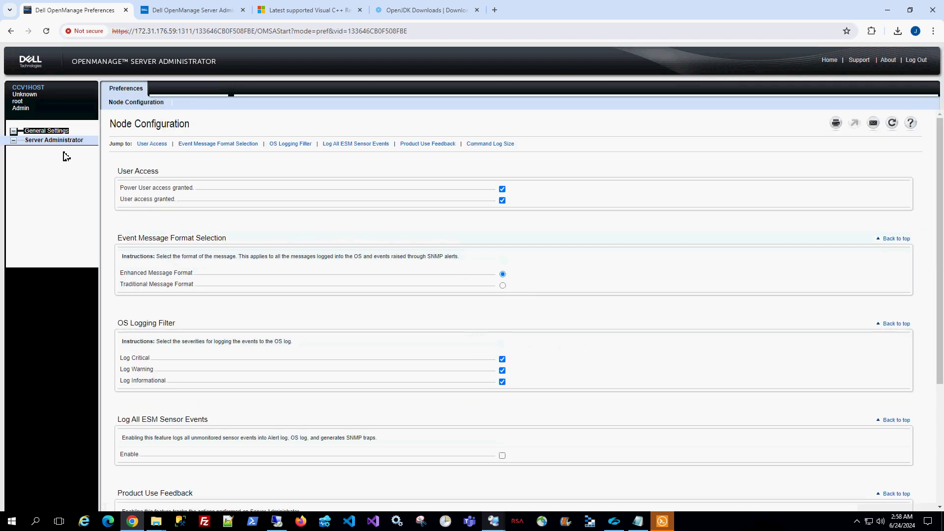
pyautogui.click(41, 140)
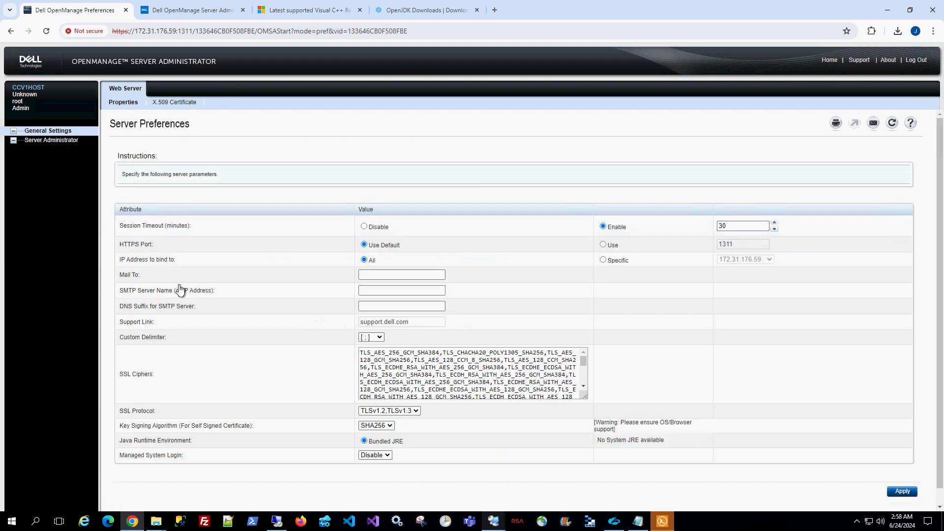
pyautogui.moveTo(114, 294); pyautogui.dragTo(230, 300)
pyautogui.click(211, 300)
pyautogui.moveTo(752, 248); pyautogui.dragTo(720, 248)
pyautogui.click(364, 227)
pyautogui.click(896, 493)
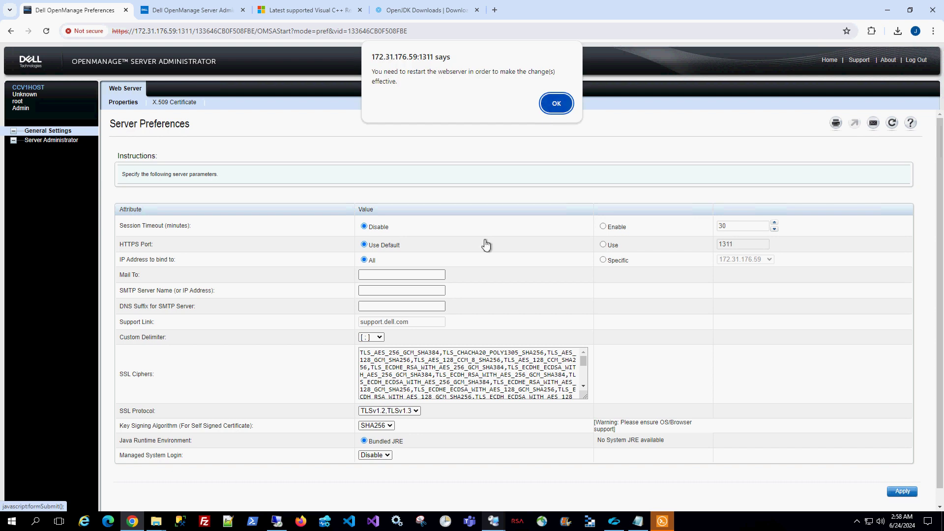
pyautogui.click(554, 101)
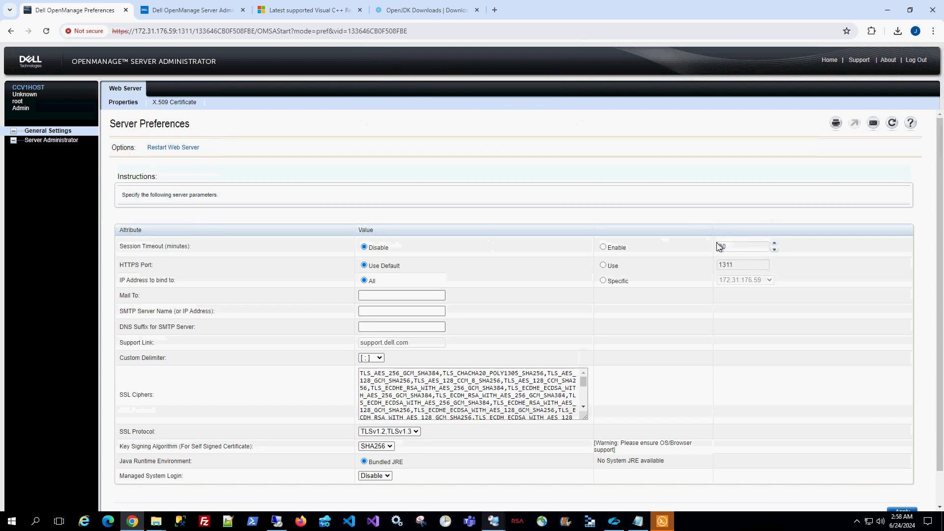
# Restart the Server Administrator web server and return to the login page.
pyautogui.click(186, 150)
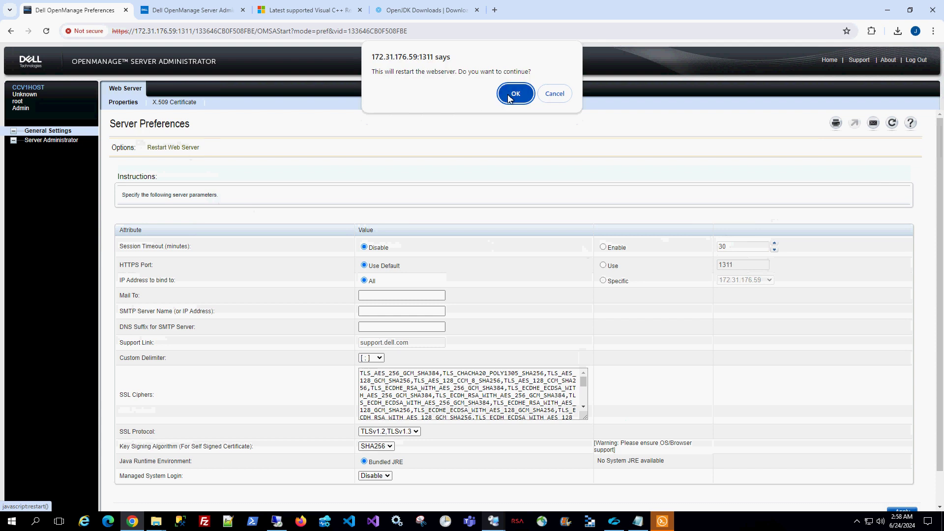
pyautogui.click(511, 97)
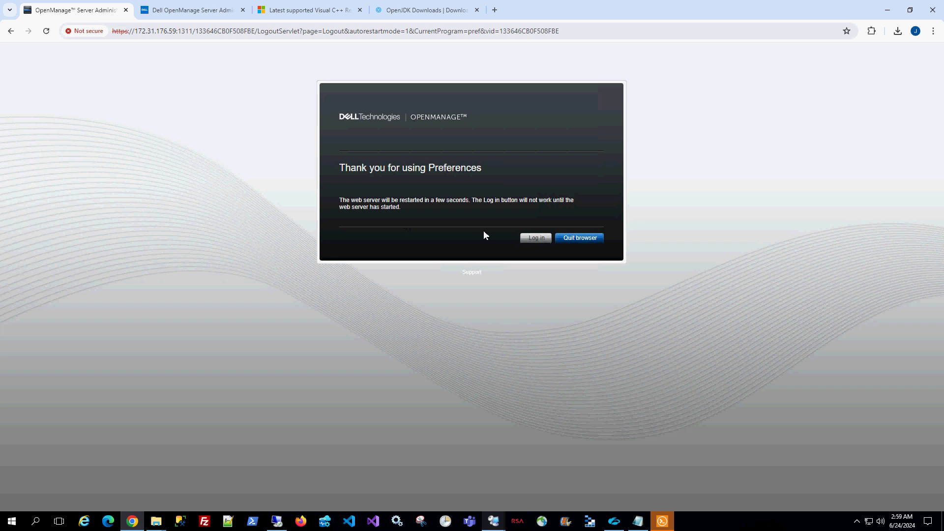
pyautogui.click(537, 242)
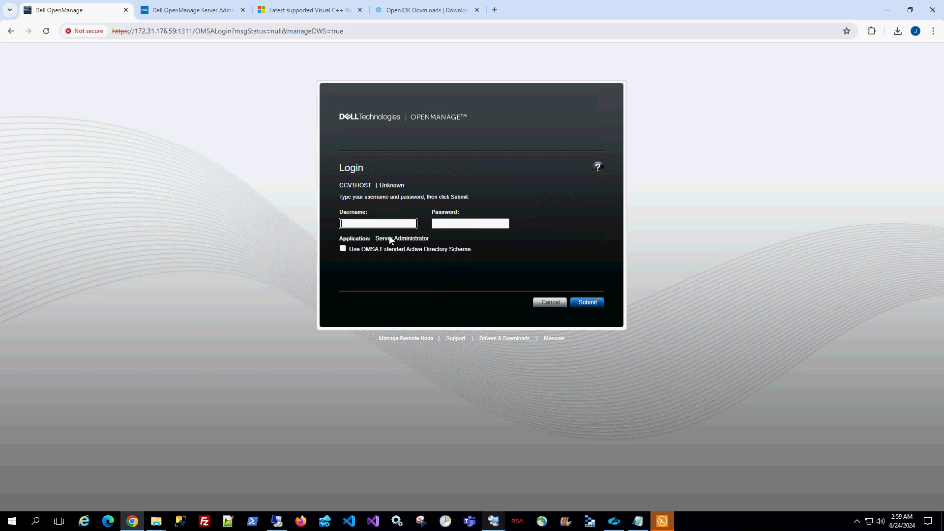
# Log back in to Server Administrator as root with the account password after the web server restart.
pyautogui.click(393, 225)
pyautogui.write('roo')
pyautogui.press('Tab')
pyautogui.click(393, 225)
pyautogui.write('t')
pyautogui.press('Tab')
pyautogui.write('******')
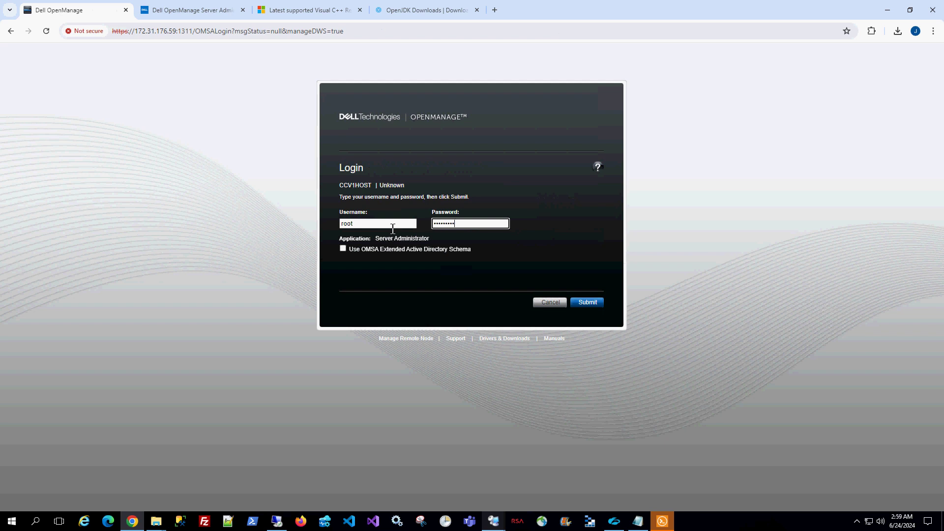
pyautogui.press('Return')
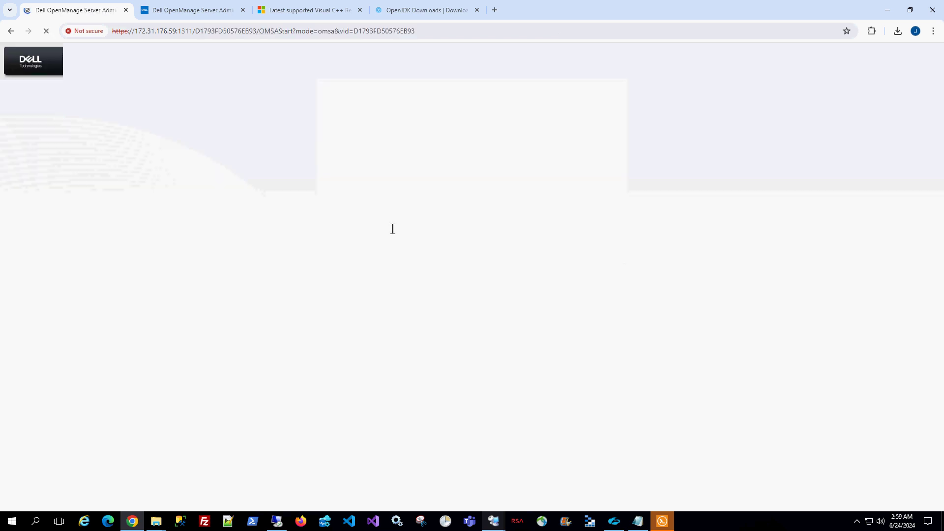